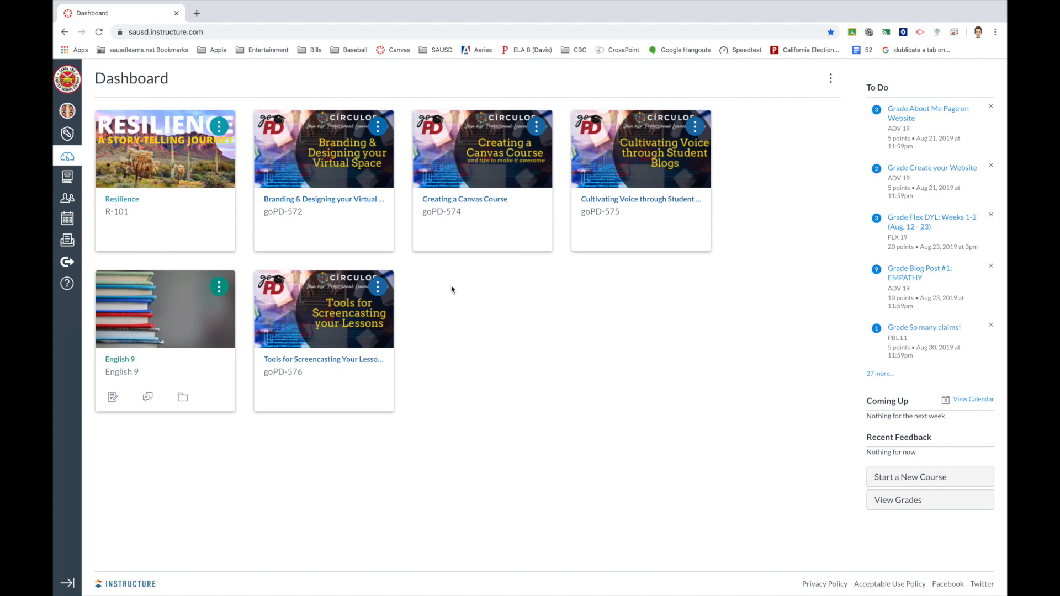
Open the English 9 course from the Dashboard and go to its Settings page.
left_click(126, 366)
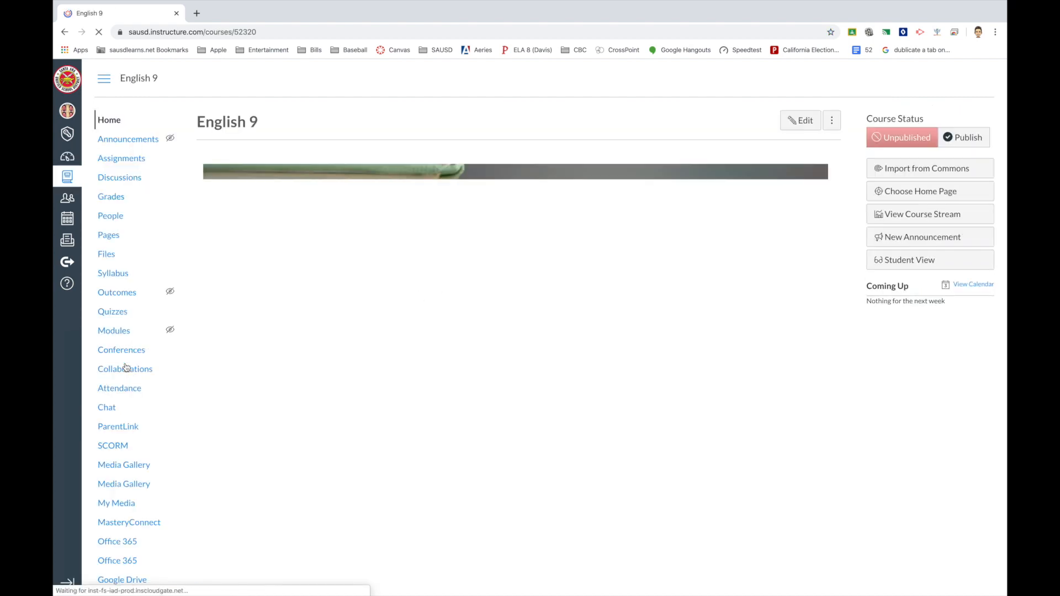
scroll(126, 367, "down", 2)
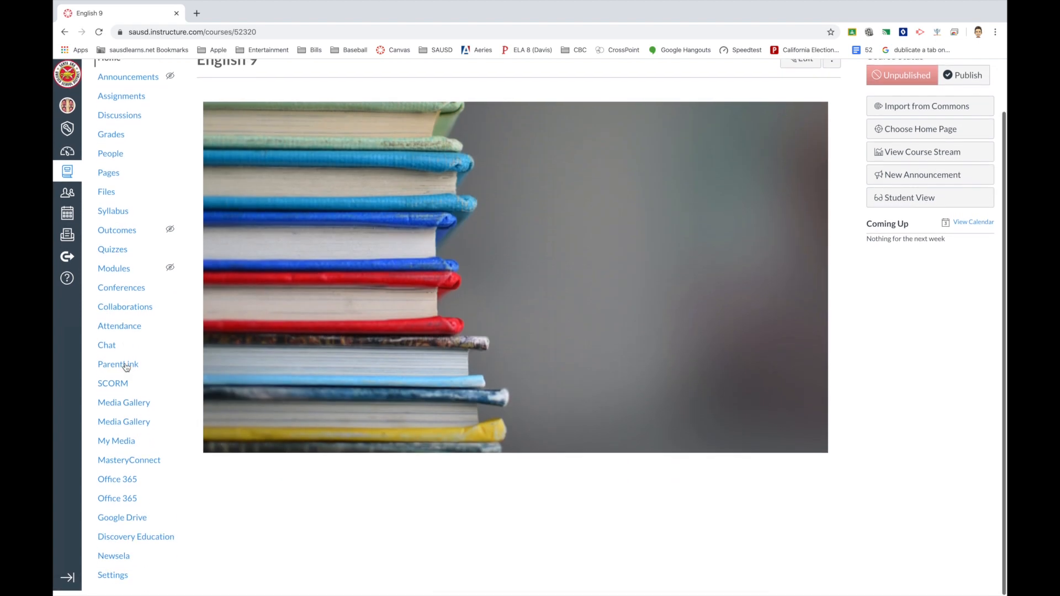
scroll(140, 208, "up", 2)
scroll(141, 208, "down", 2)
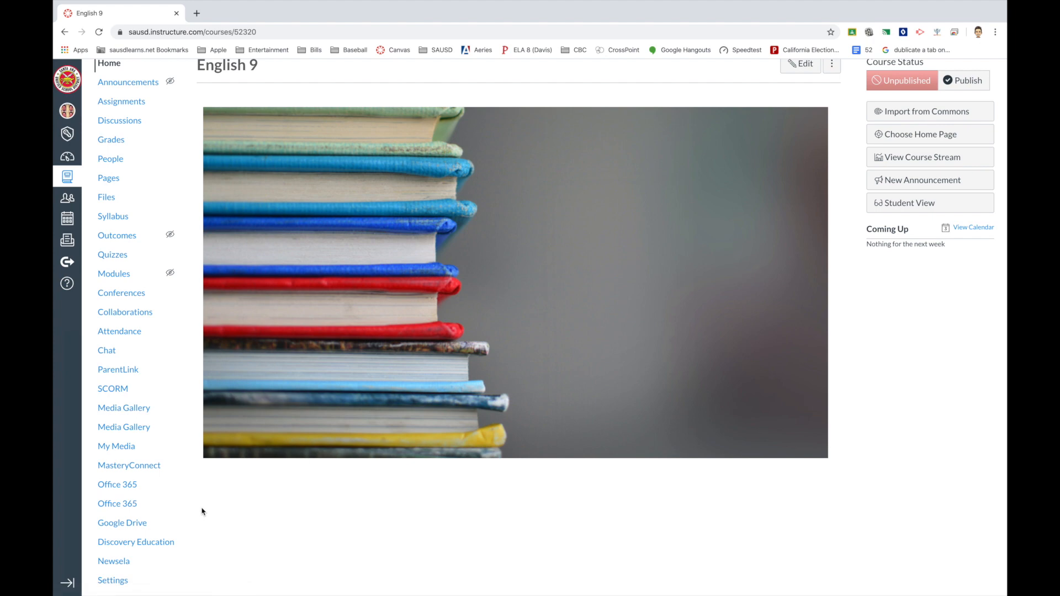
scroll(134, 297, "up", 2)
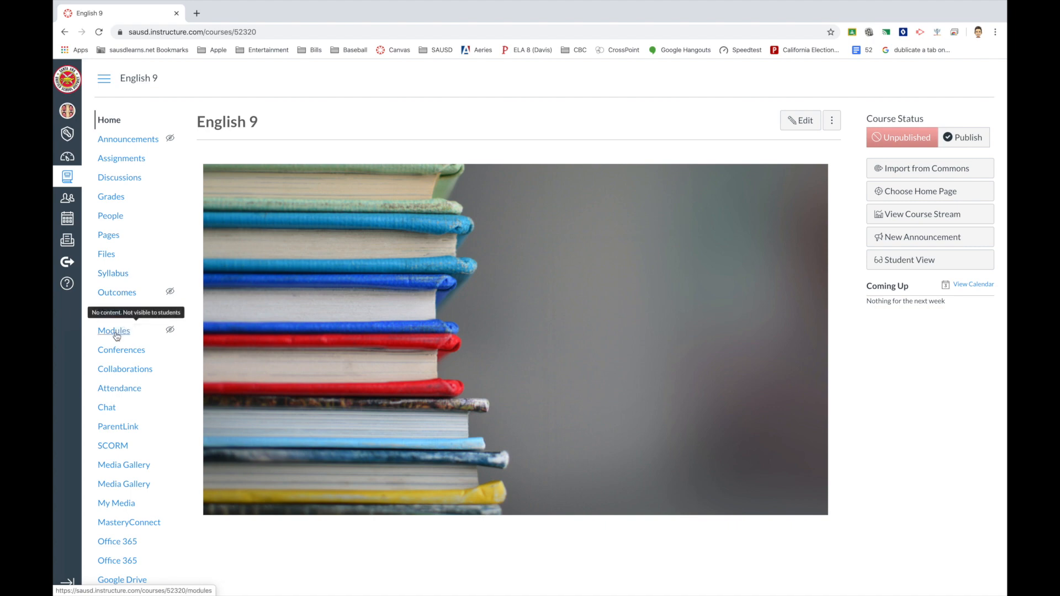
scroll(117, 337, "down", 2)
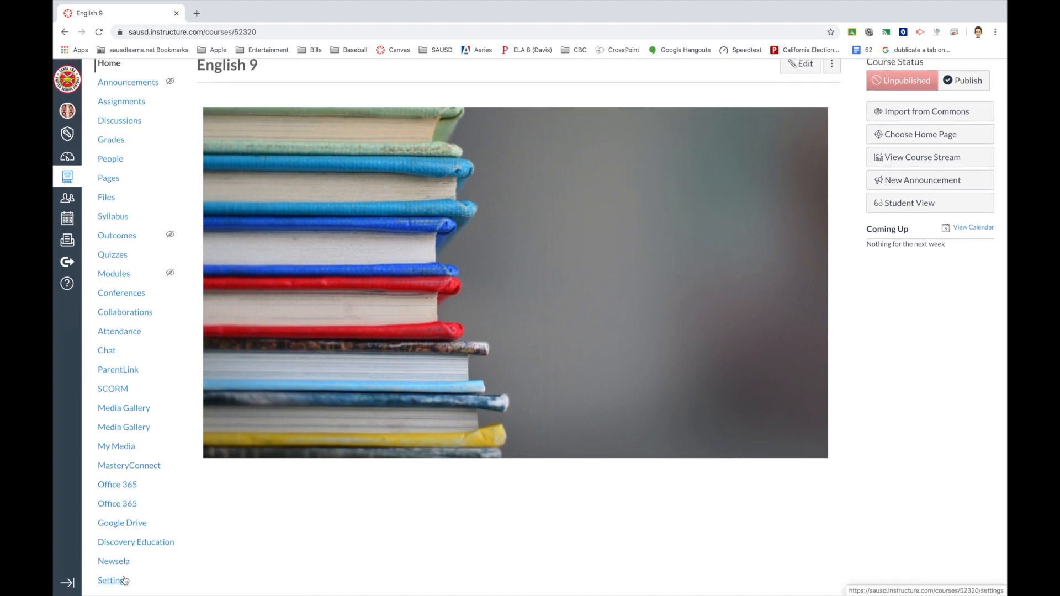
left_click(114, 581)
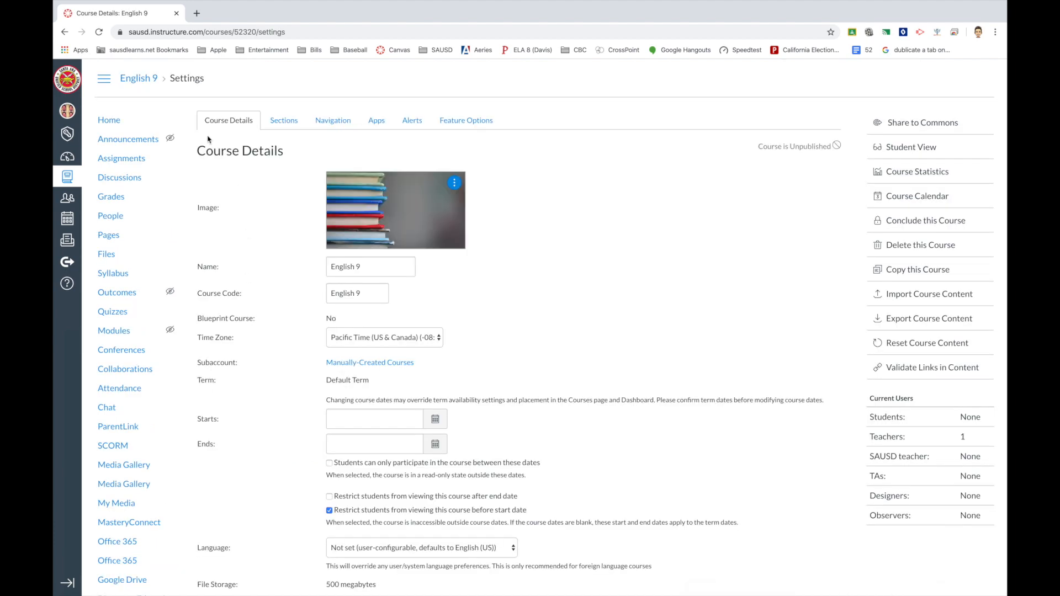
In the Navigation tab, hide the Newsela link by moving it to the hidden list.
left_click(334, 120)
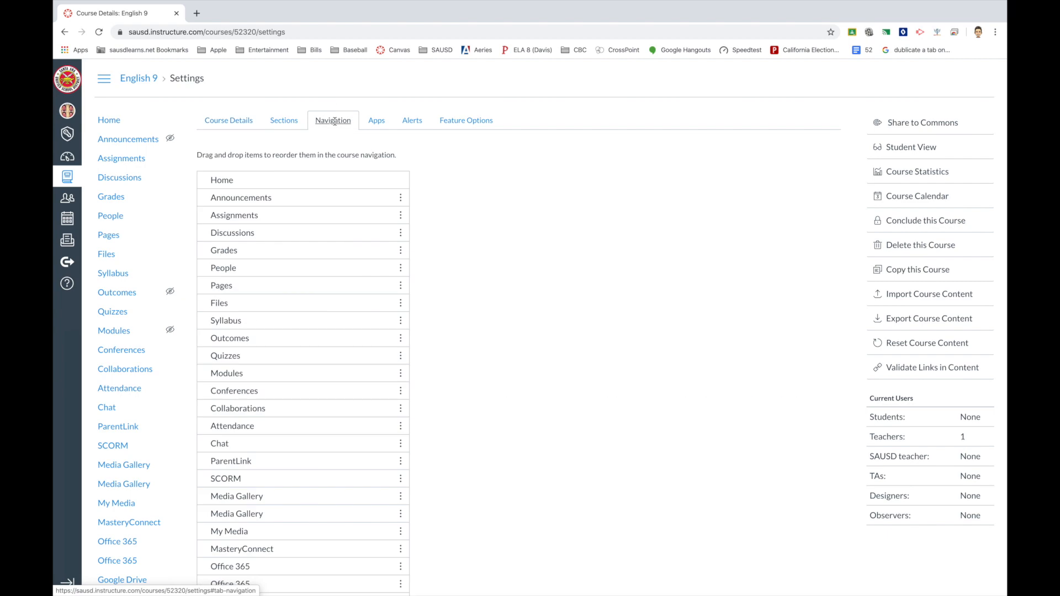
scroll(371, 308, "down", 3)
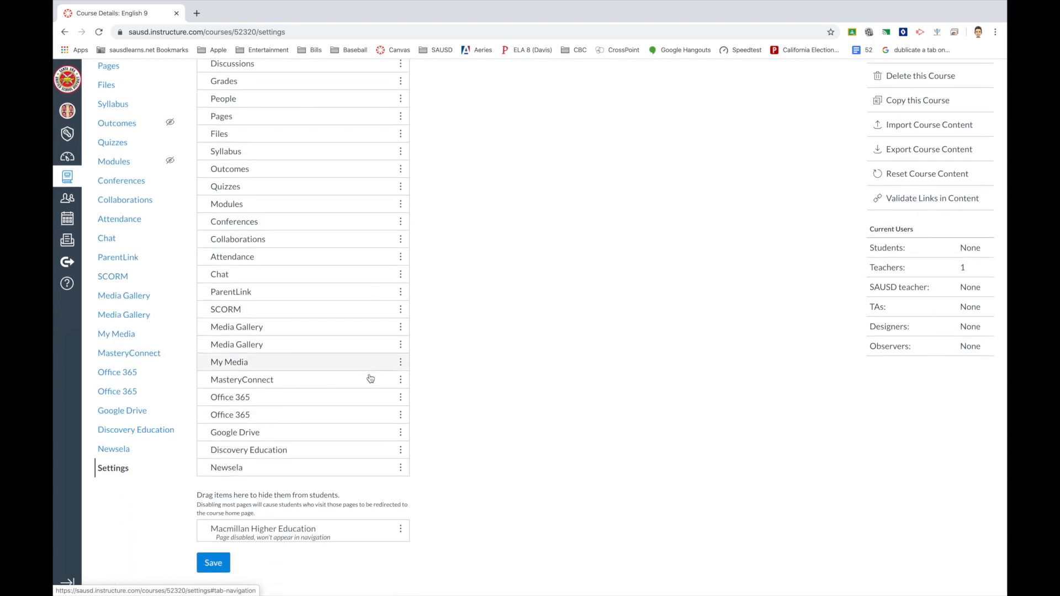
scroll(347, 337, "up", 1)
scroll(347, 338, "up", 3)
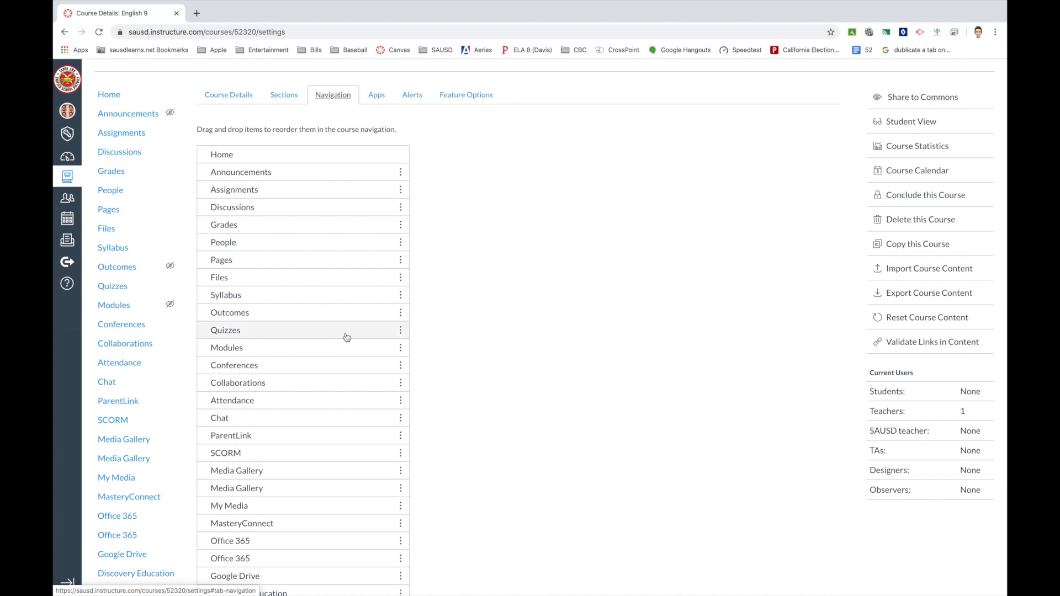
scroll(355, 329, "down", 3)
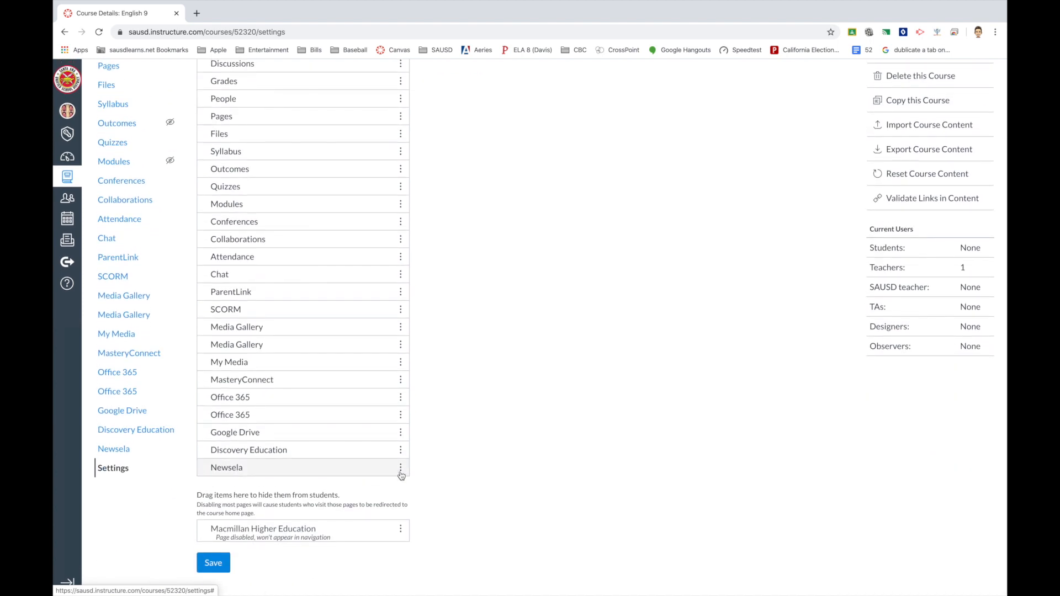
left_click(401, 474)
left_click_drag(403, 470, 397, 519)
Disable the Discovery Education, Google Drive and both Office 365 navigation links.
left_click(401, 450)
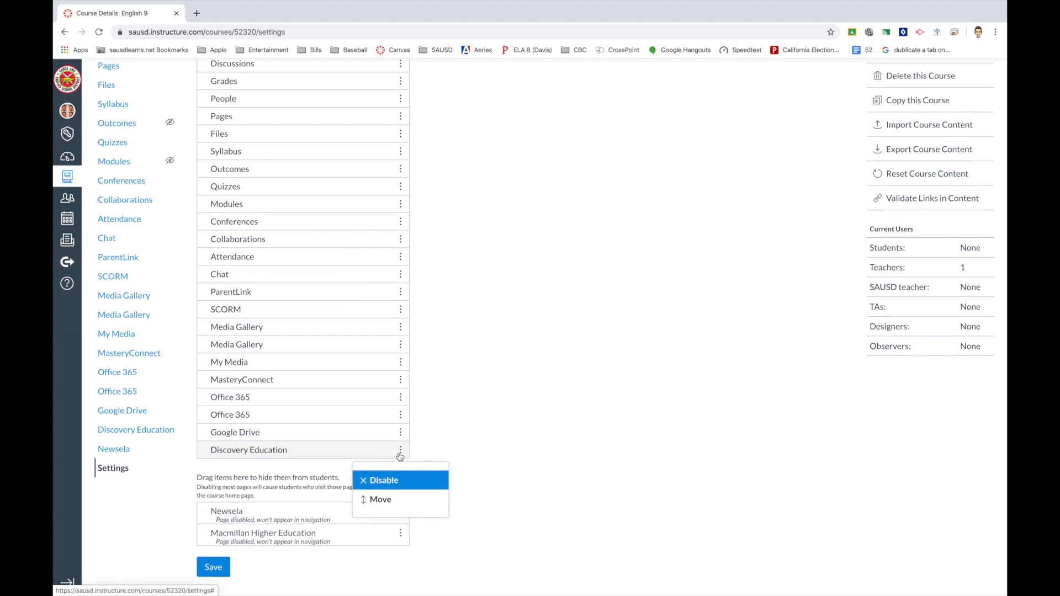
left_click(382, 481)
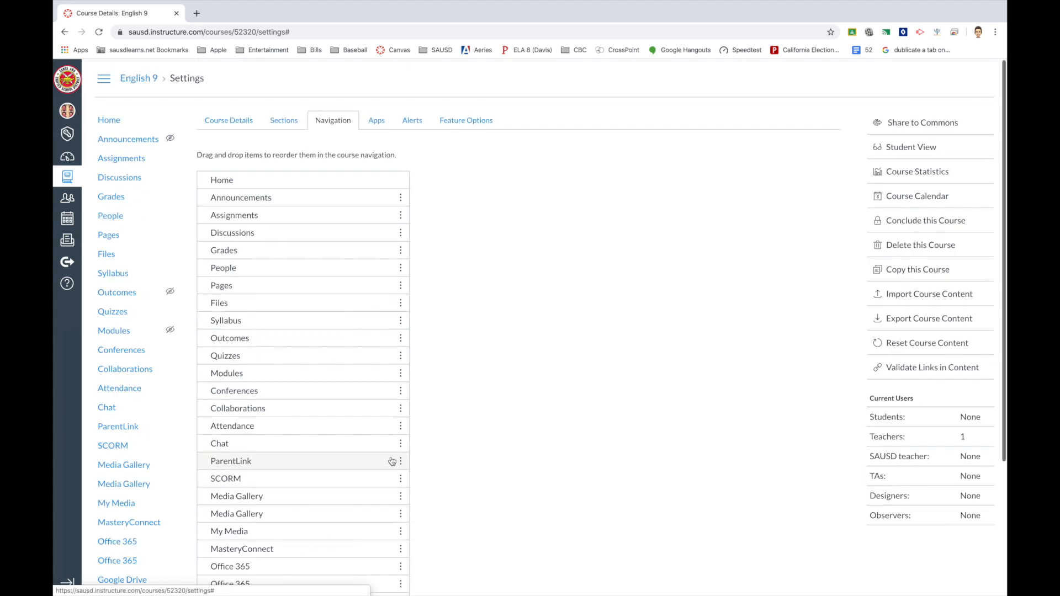
left_click(400, 424)
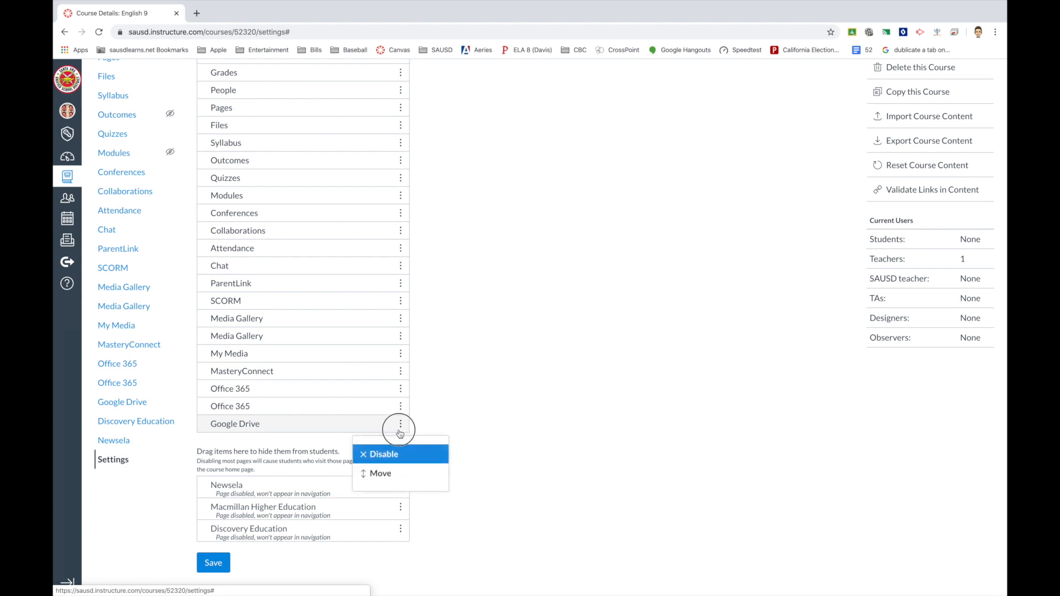
left_click(387, 450)
left_click(401, 406)
left_click(393, 434)
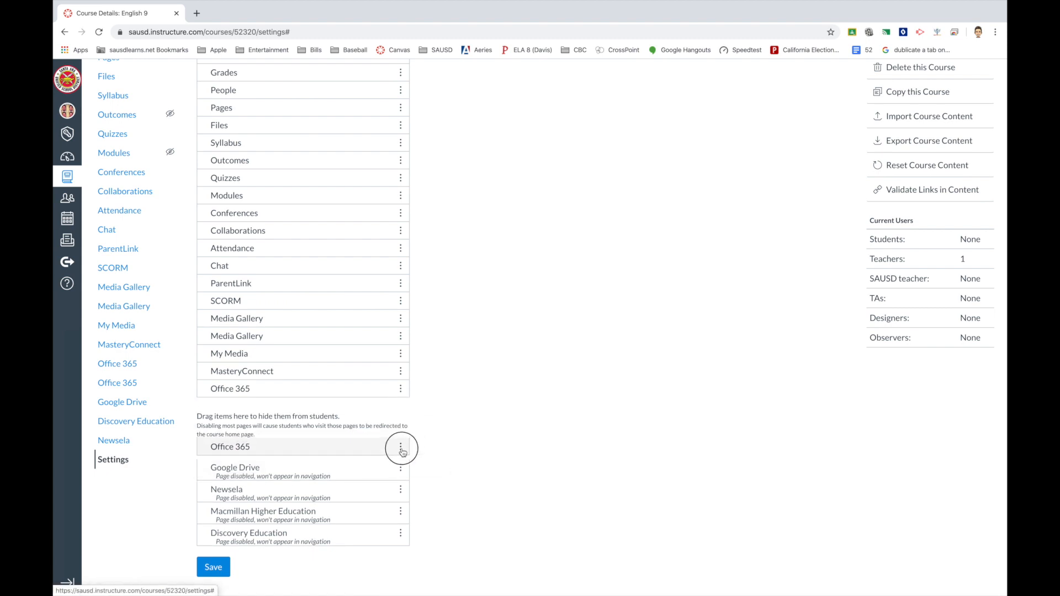
left_click(401, 389)
left_click(387, 419)
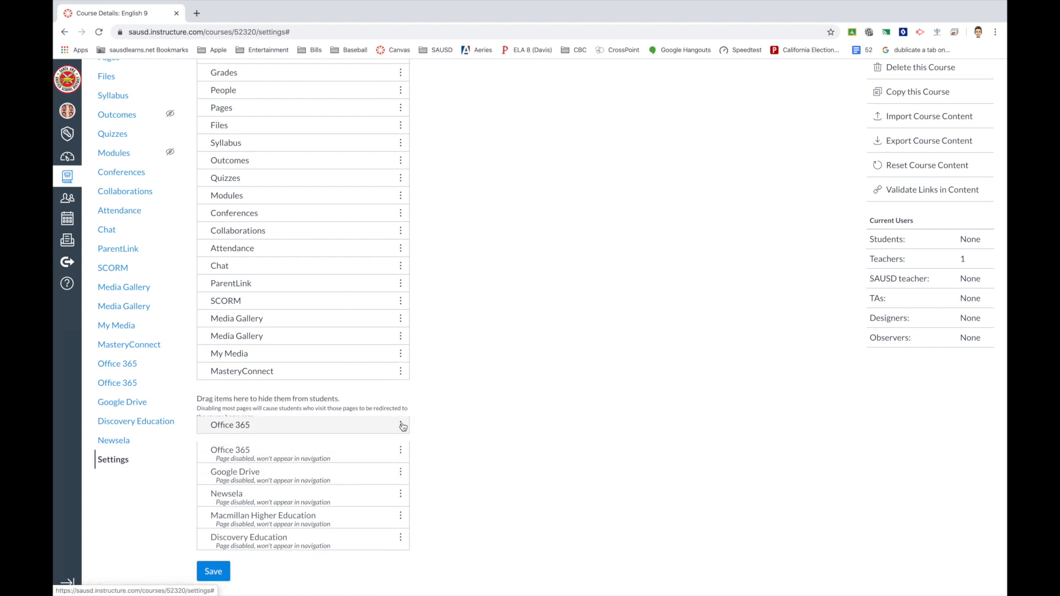
Disable MasteryConnect and move My Media and Media Gallery into the hidden list.
left_click(400, 371)
left_click(386, 402)
left_click_drag(400, 353, 398, 397)
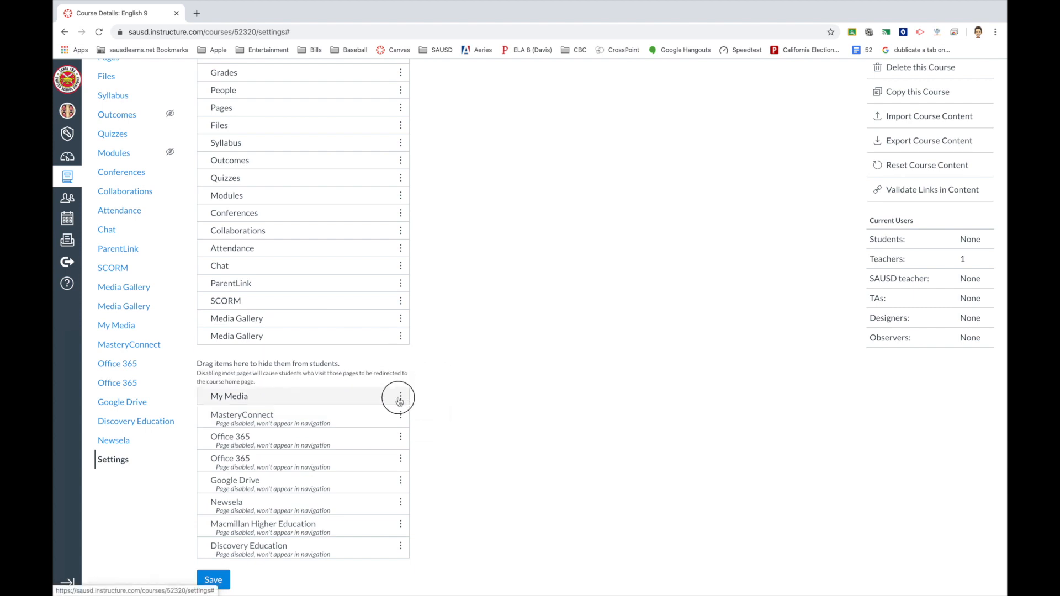
left_click_drag(400, 337, 401, 362)
scroll(400, 331, "up", 1)
Hide the SCORM and Conferences links from the course navigation.
scroll(402, 358, "up", 1)
left_click(401, 359)
left_click_drag(401, 312, 400, 364)
scroll(401, 331, "up", 1)
left_click(400, 313)
left_click(375, 339)
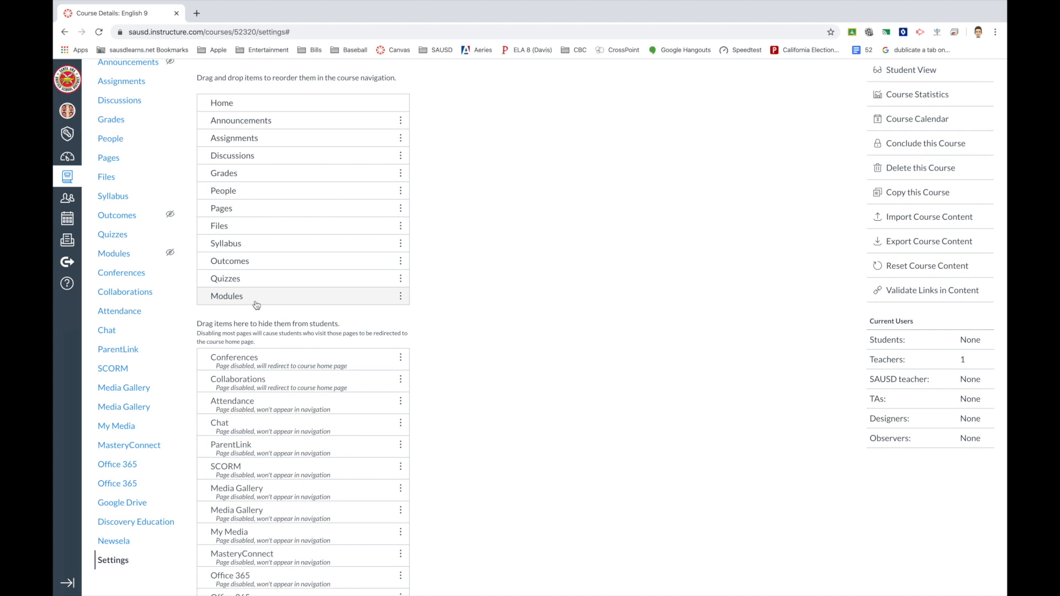
Move Modules directly under Home, then hide Quizzes, Outcomes, Files, Pages and People.
left_click_drag(401, 295, 400, 119)
left_click_drag(400, 297, 401, 336)
mouse_move(401, 277)
left_mouse_down()
mouse_move(404, 322)
mouse_move(403, 263)
mouse_move(402, 296)
left_mouse_up()
left_click_drag(400, 245, 406, 270)
left_click_drag(401, 209, 403, 239)
Hide Grades, Discussions, Assignments and Announcements from the course navigation.
left_click_drag(402, 191, 402, 223)
left_click_drag(401, 183, 401, 218)
left_click_drag(399, 161, 401, 203)
left_click_drag(401, 142, 402, 180)
scroll(416, 342, "down", 5)
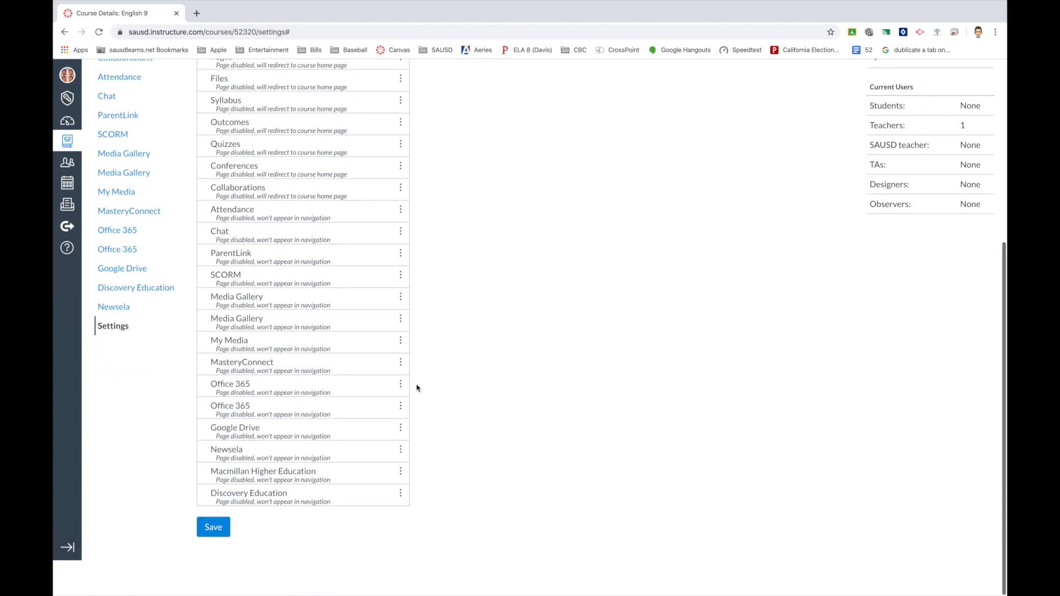
Save the navigation changes and go back to the English 9 home page.
left_click(214, 563)
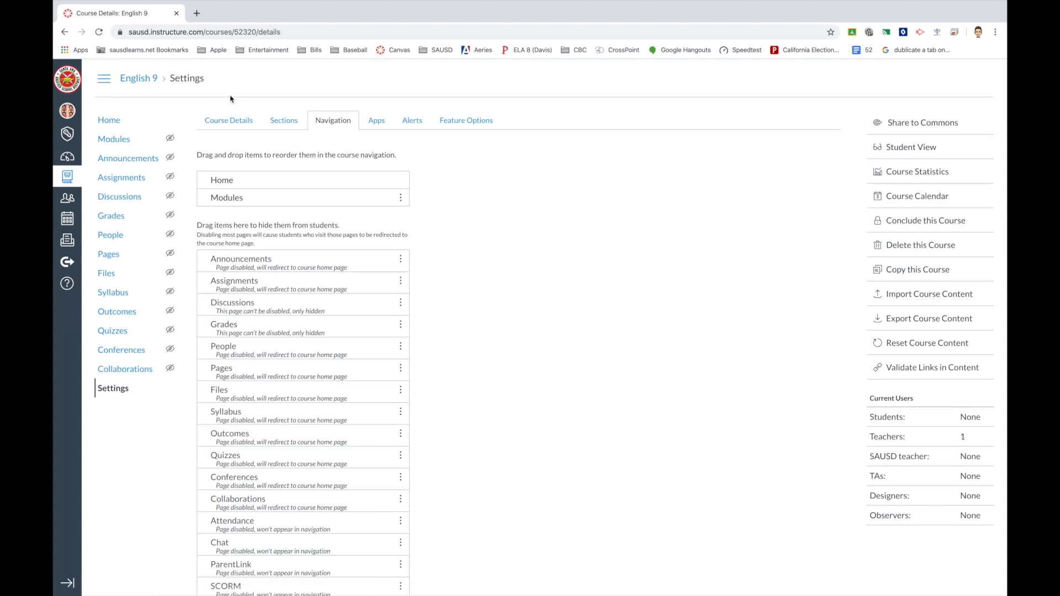
scroll(221, 359, "down", 5)
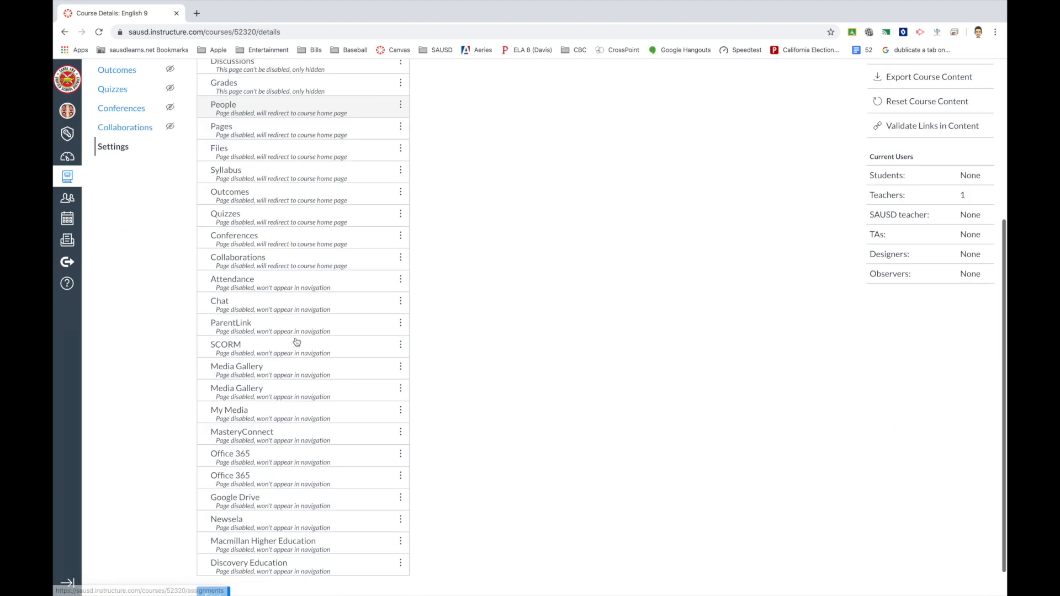
left_click(216, 564)
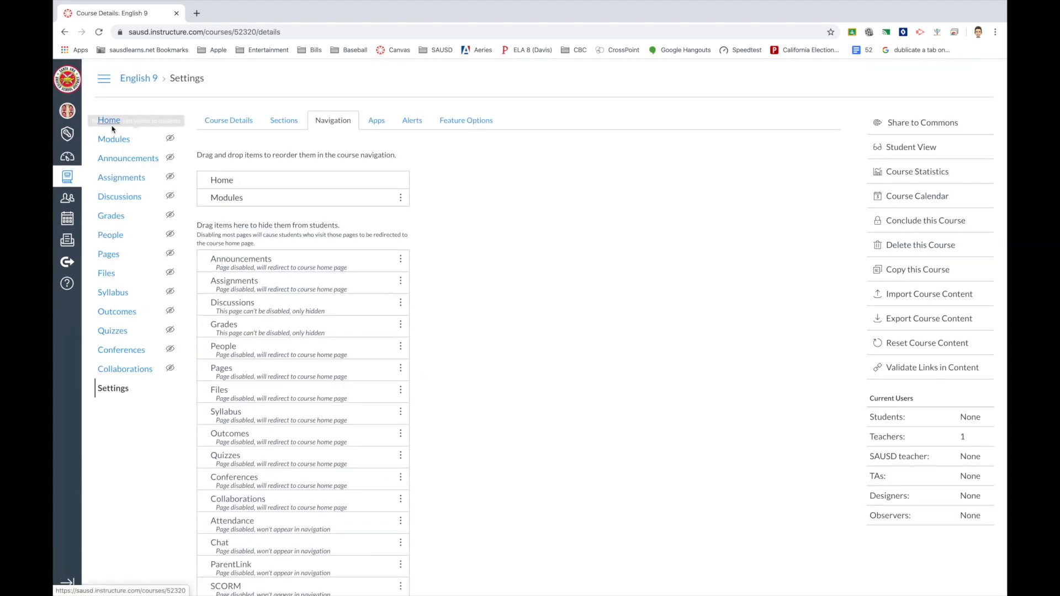
left_click(108, 122)
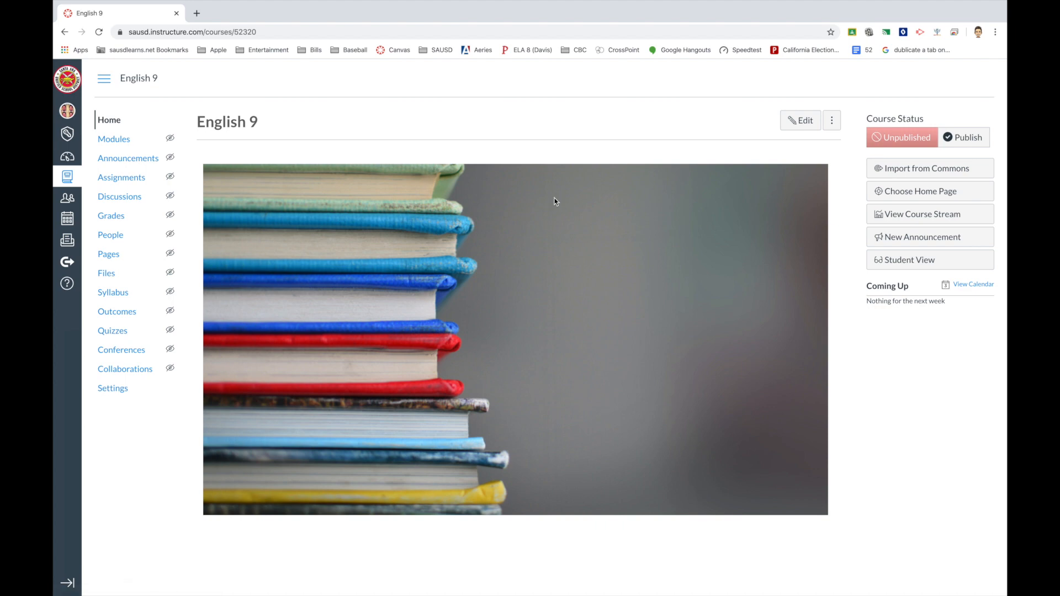
left_click(900, 265)
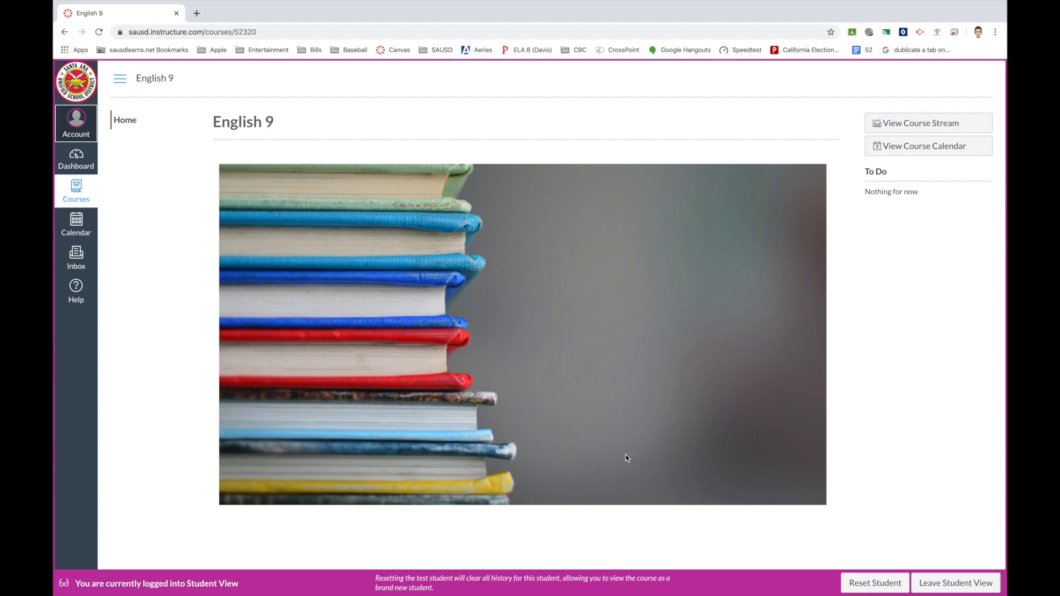
left_click(950, 585)
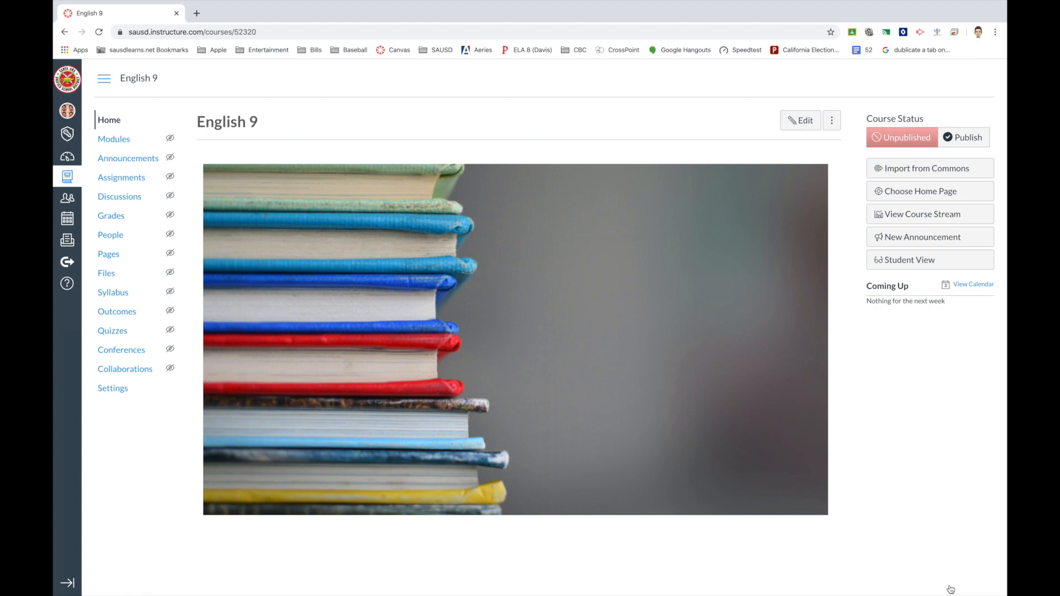
On the English 9 Modules page, add a new module named 'Test Module'.
left_click(113, 141)
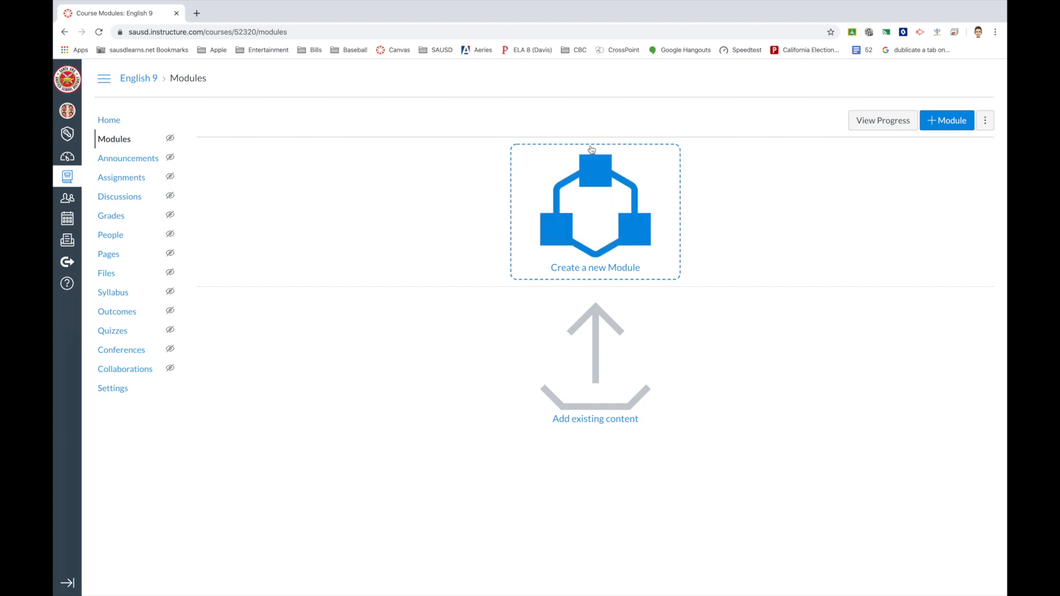
left_click(944, 122)
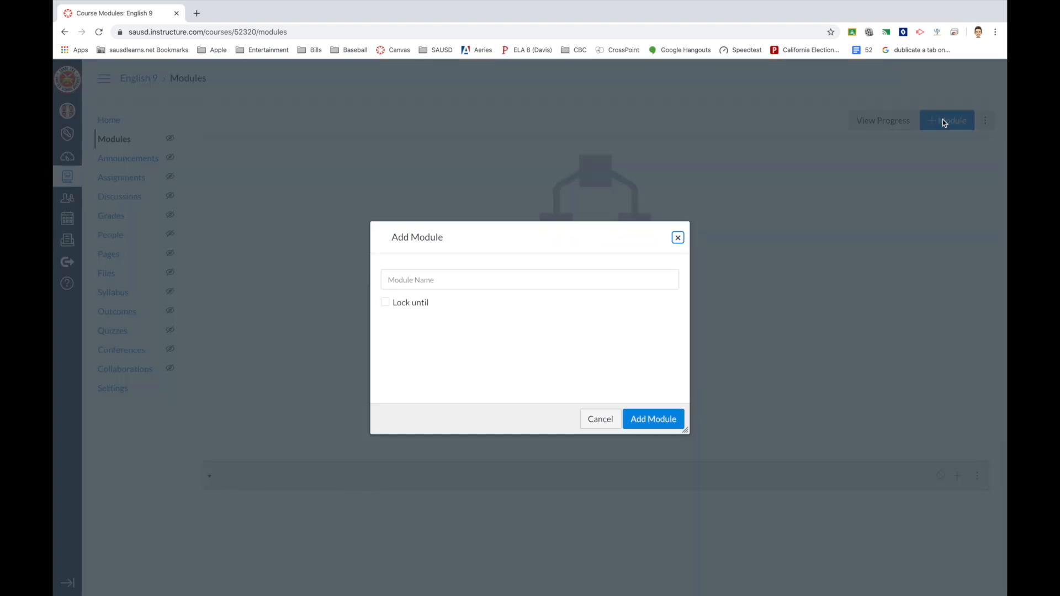
left_click(466, 283)
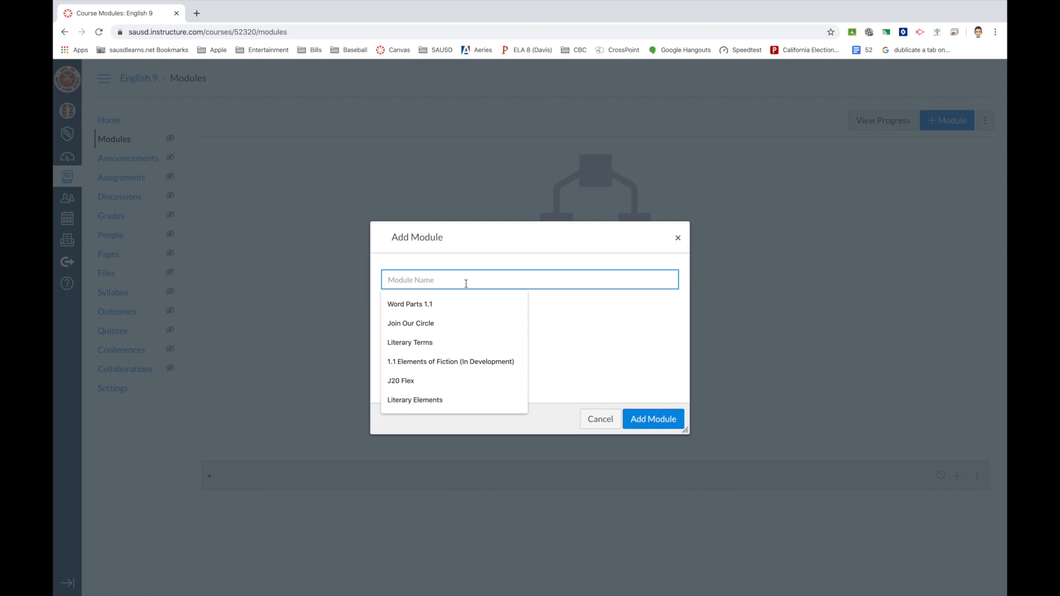
type("Test Module")
left_click(461, 303)
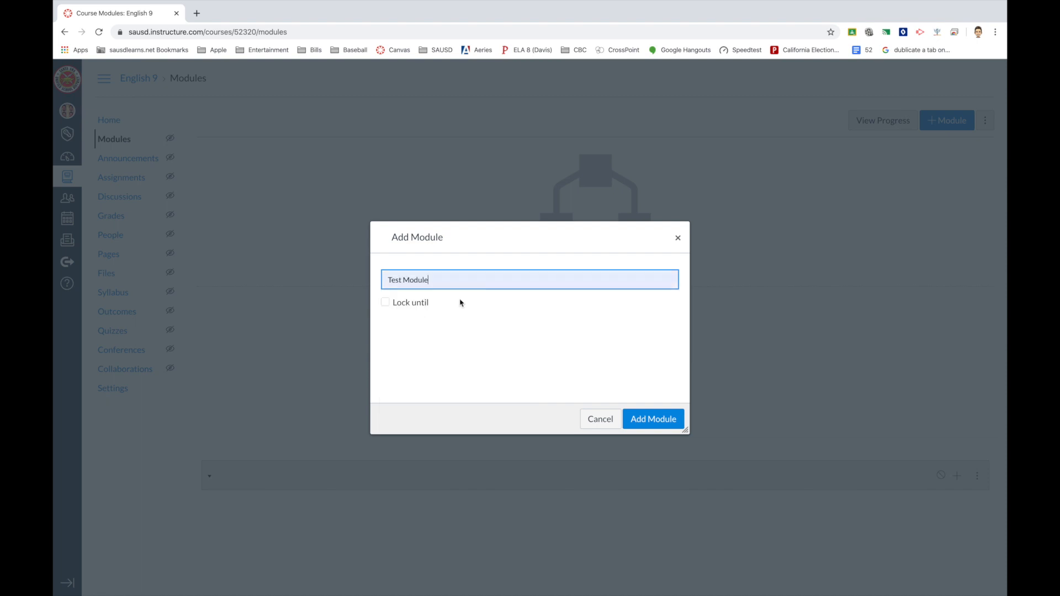
left_click(646, 421)
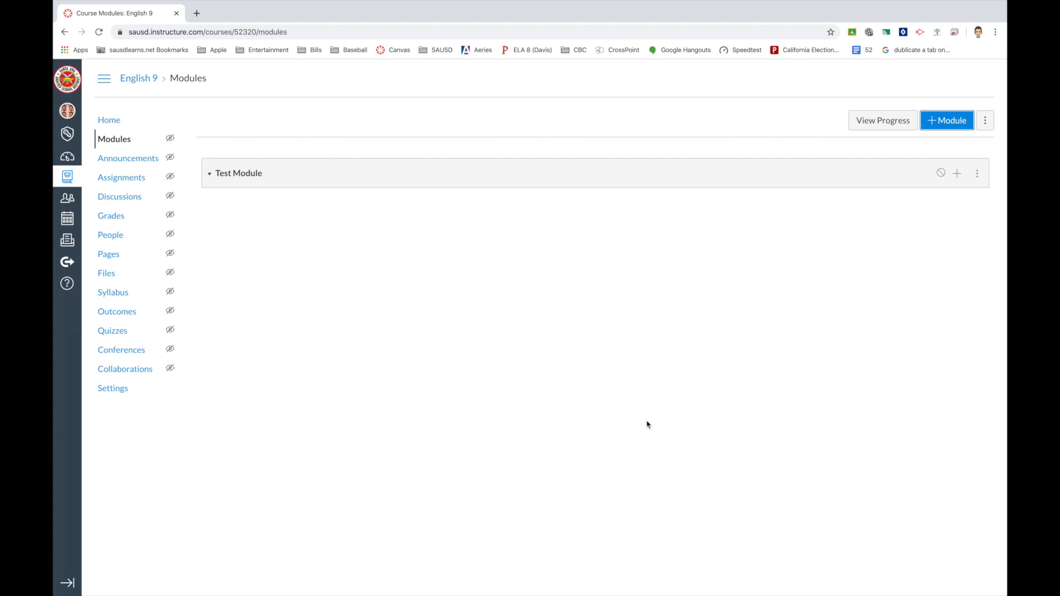
Add a new Assignment item named 'Test Assignment' to Test Module.
left_click(957, 175)
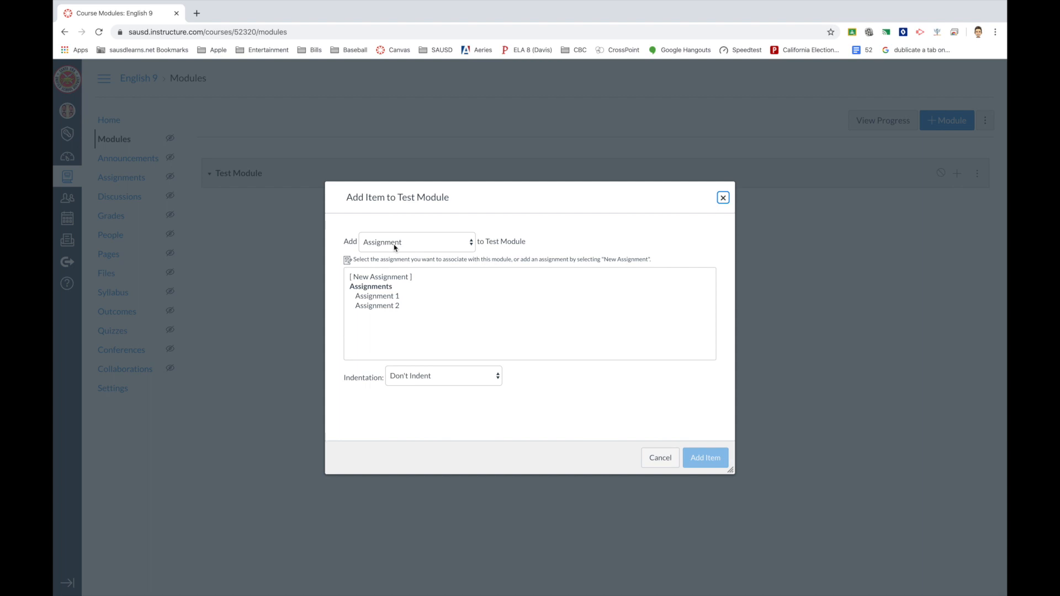
left_click(386, 277)
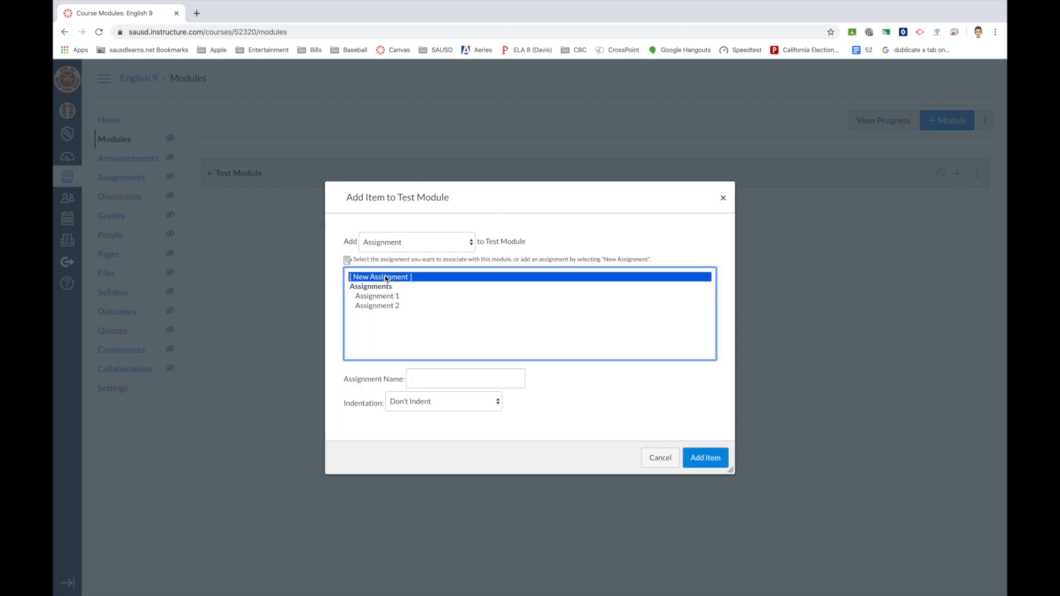
left_click(426, 378)
type("A")
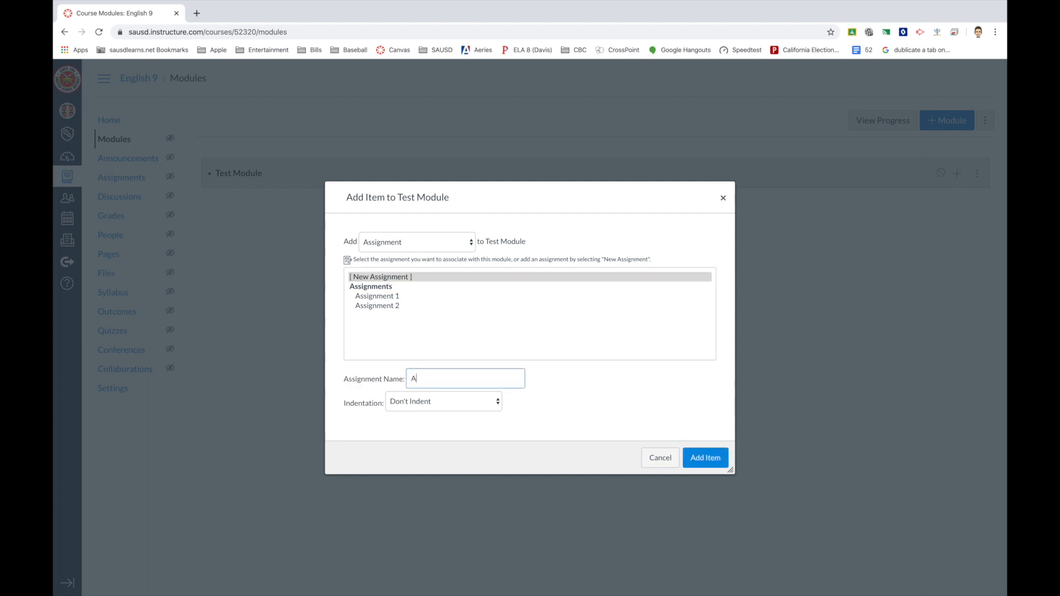
key("BackSpace")
type("Test Assignment")
left_click(421, 246)
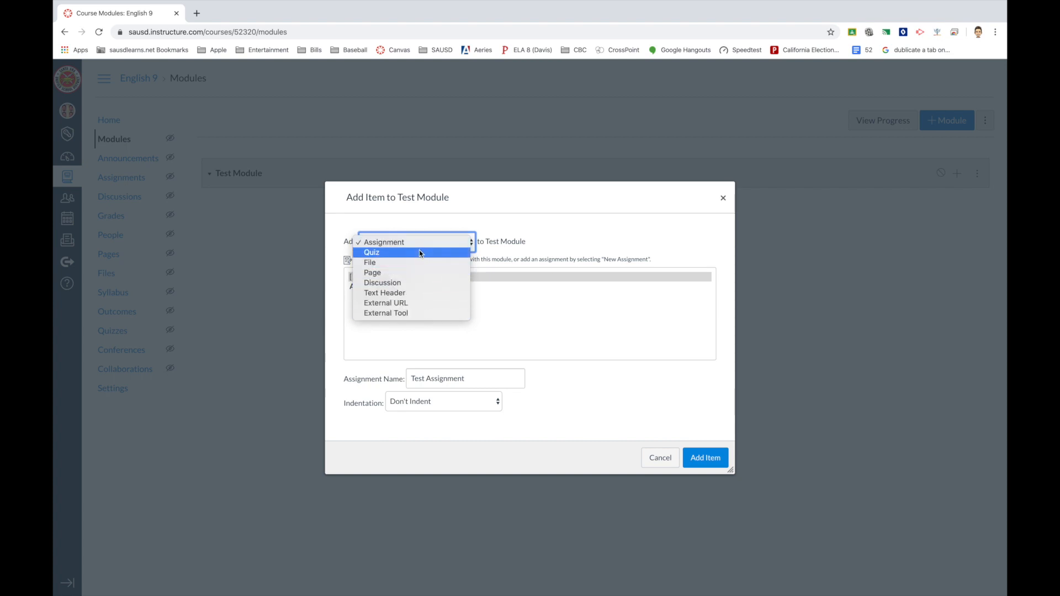
left_click(600, 237)
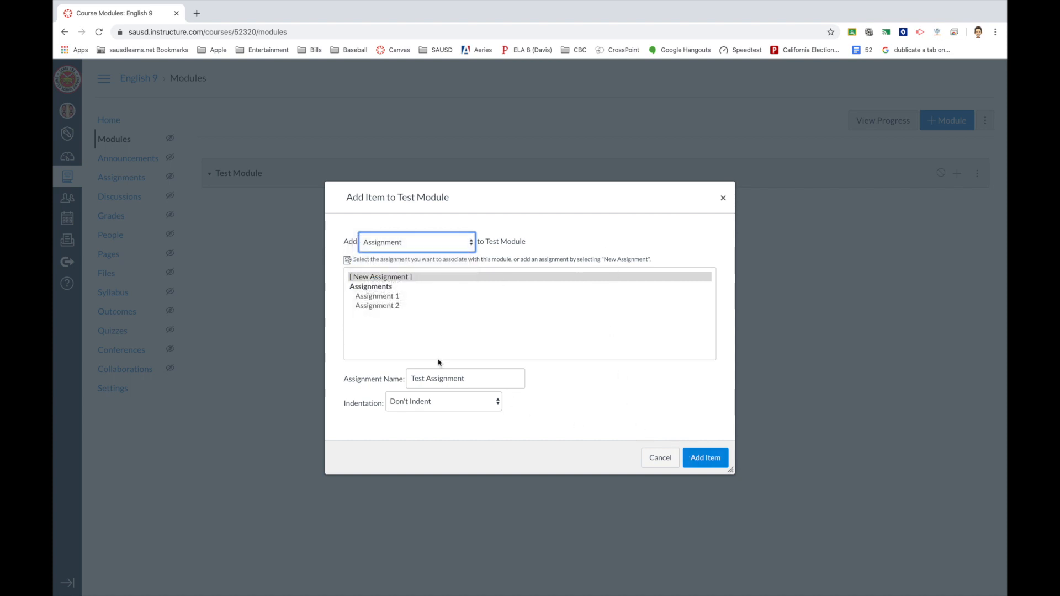
left_click(712, 464)
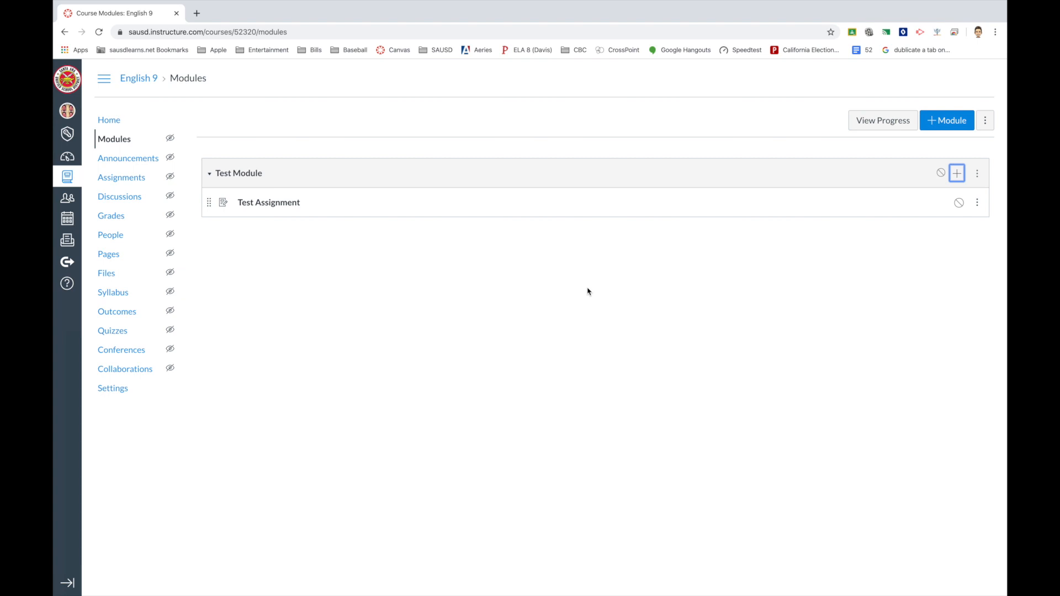
Add a new Discussion topic named 'Test Discussion' to Test Module.
left_click(957, 172)
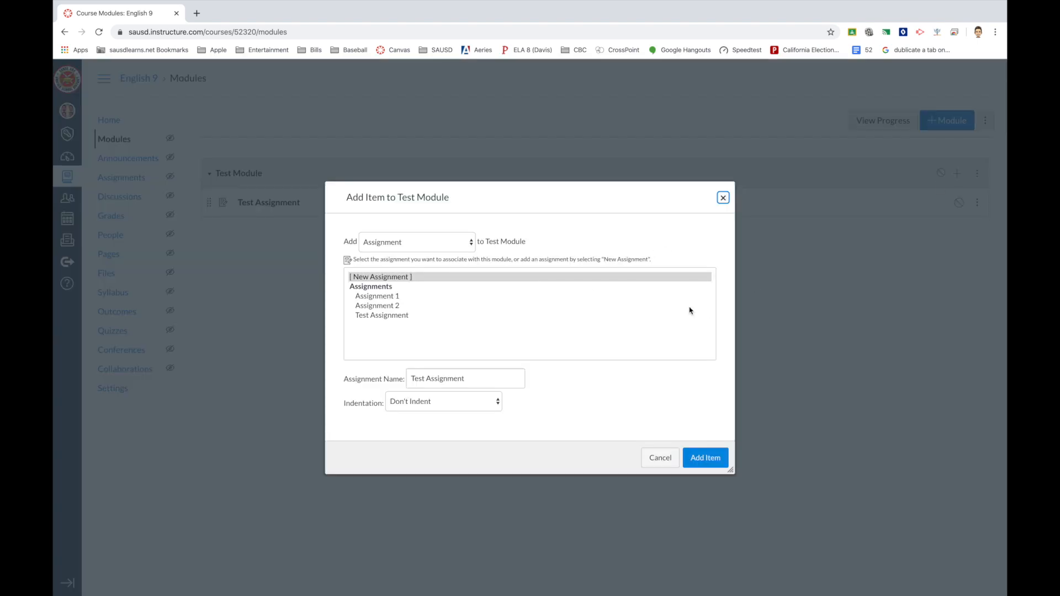
left_click(398, 246)
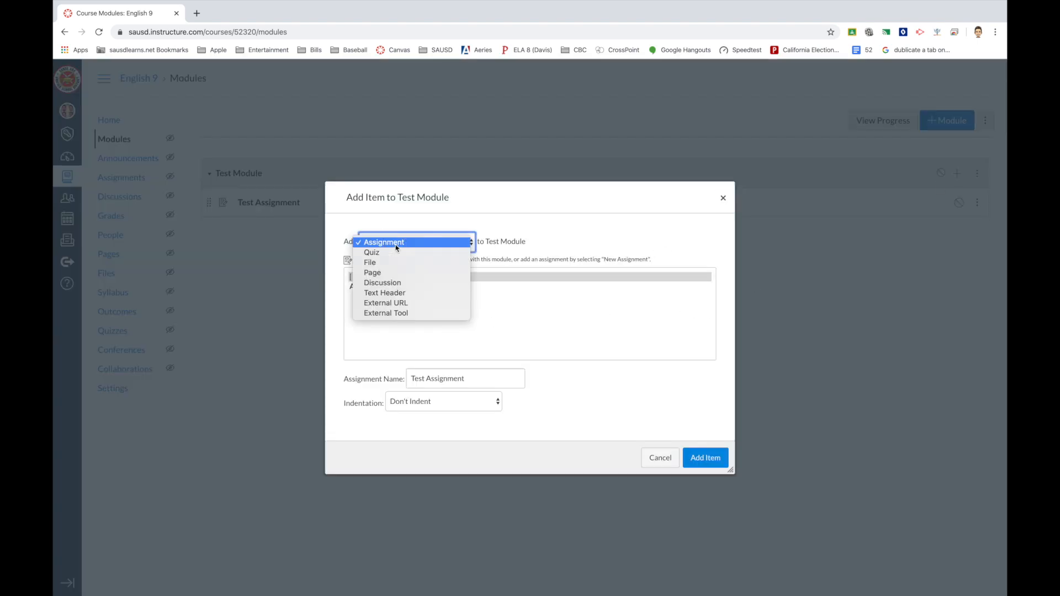
left_click(393, 282)
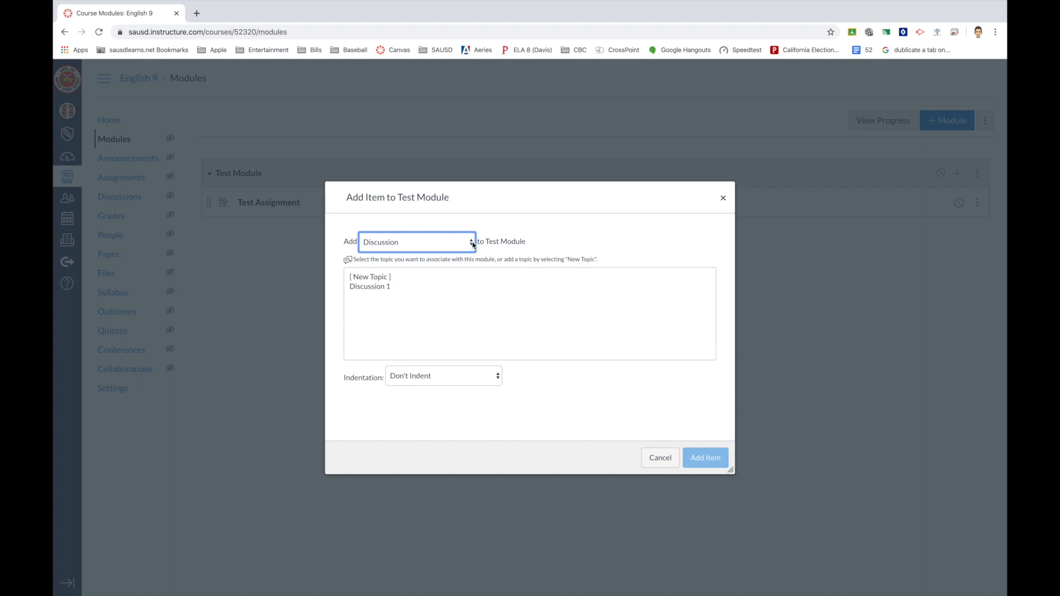
left_click(371, 279)
left_click(403, 380)
type("Ters")
key("BackSpace")
key("BackSpace")
type("st Discussion")
left_click(700, 465)
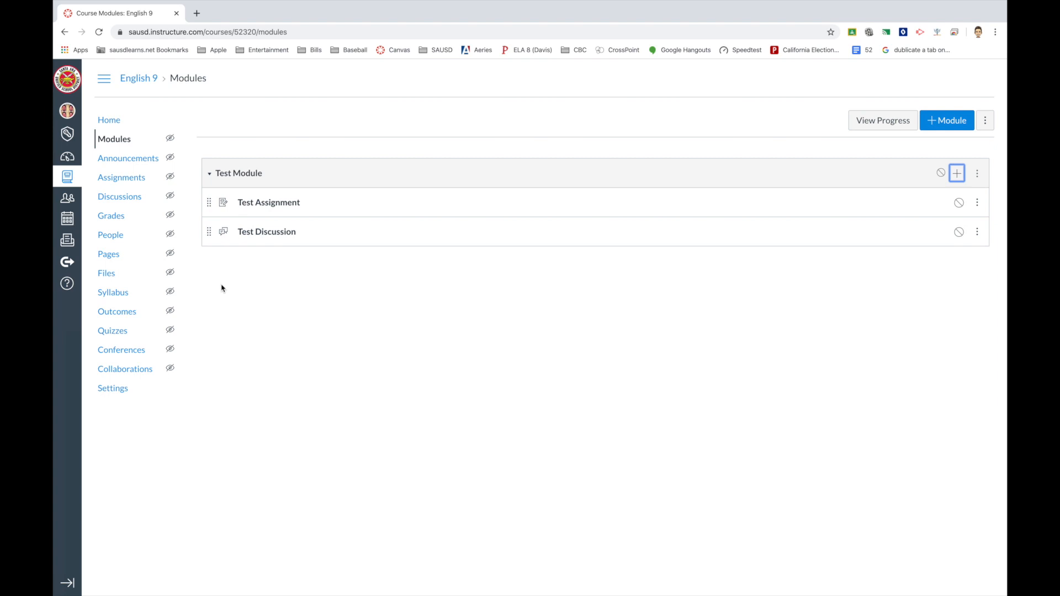
Add a new Quiz item named 'Test Quiz' to Test Module.
left_click(958, 175)
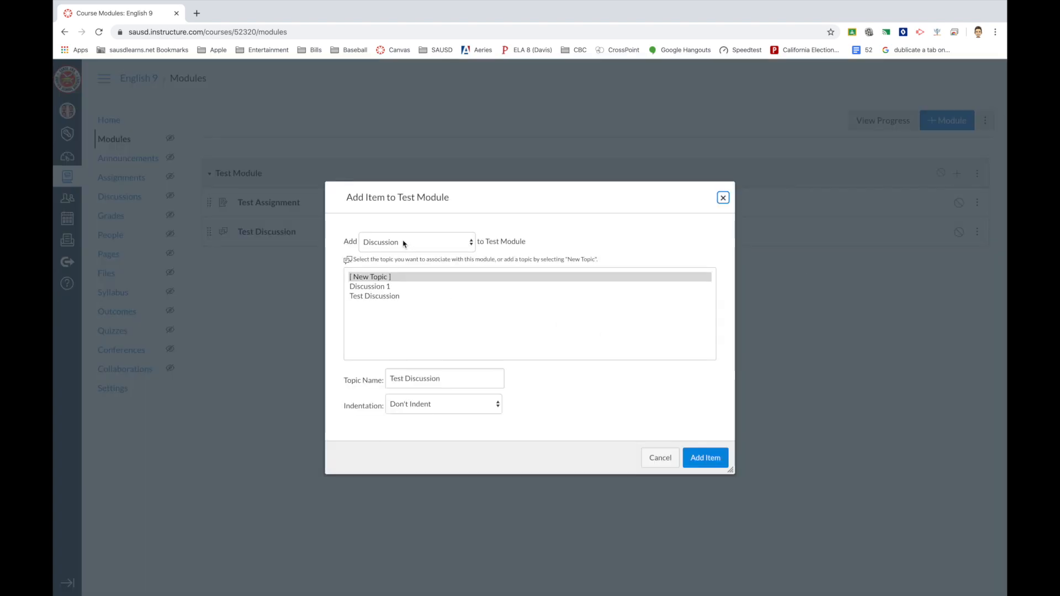
left_click(404, 243)
left_click(394, 212)
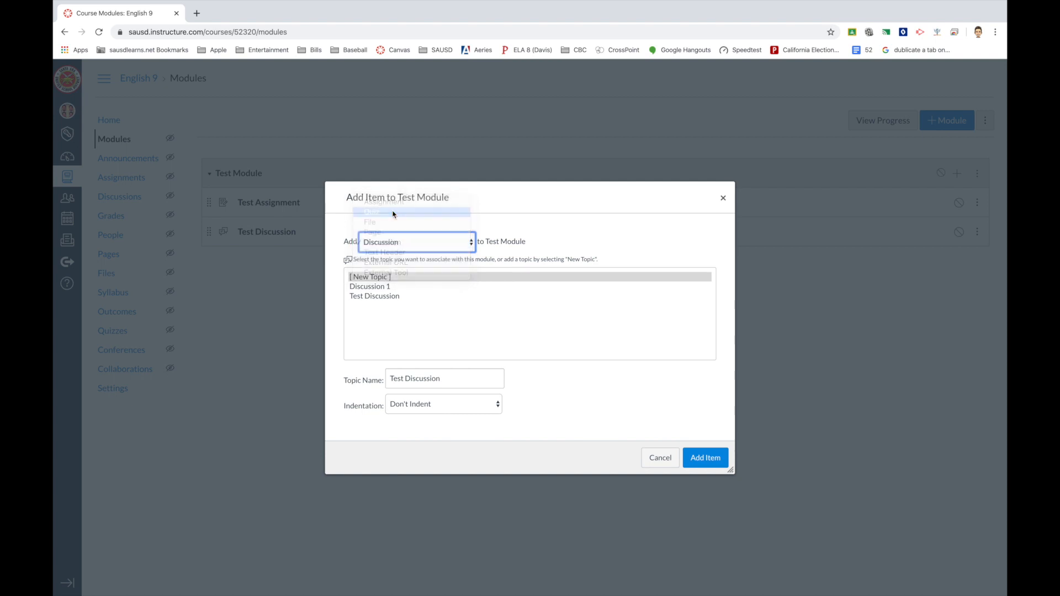
left_click(378, 277)
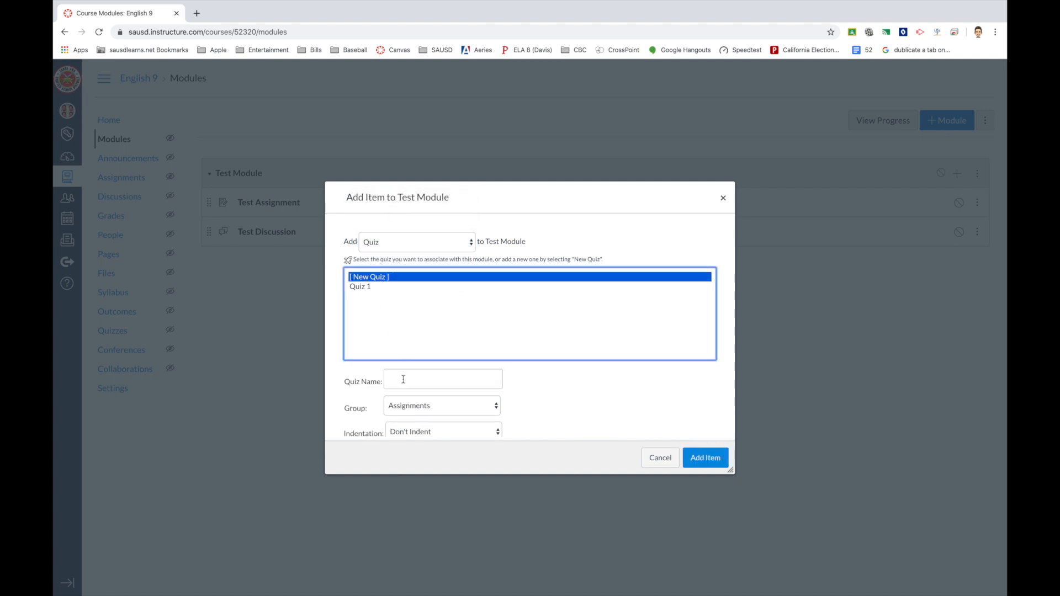
left_click(403, 381)
type("Test Quiz")
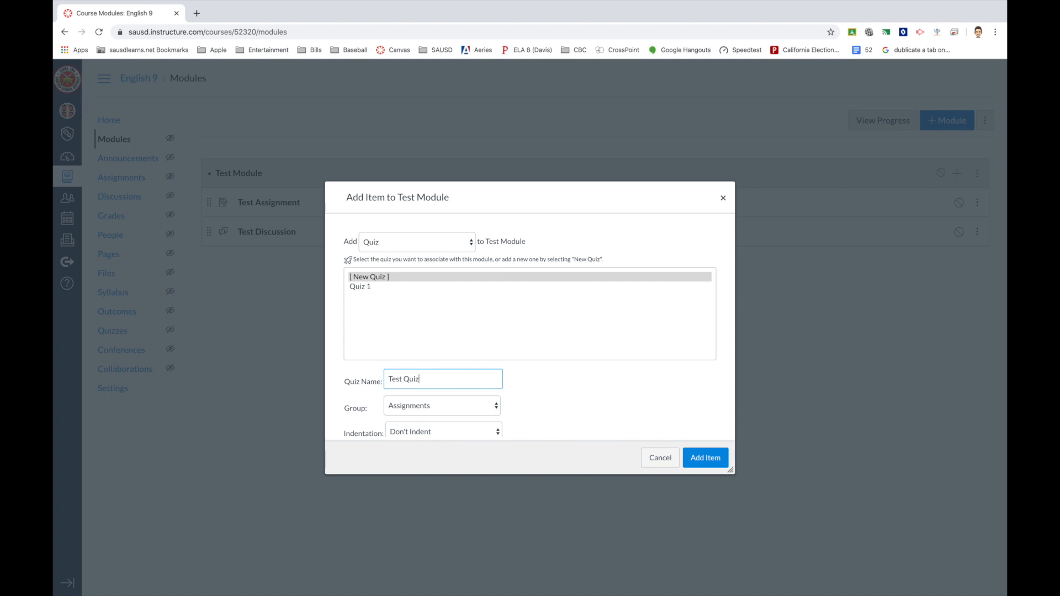
left_click(698, 459)
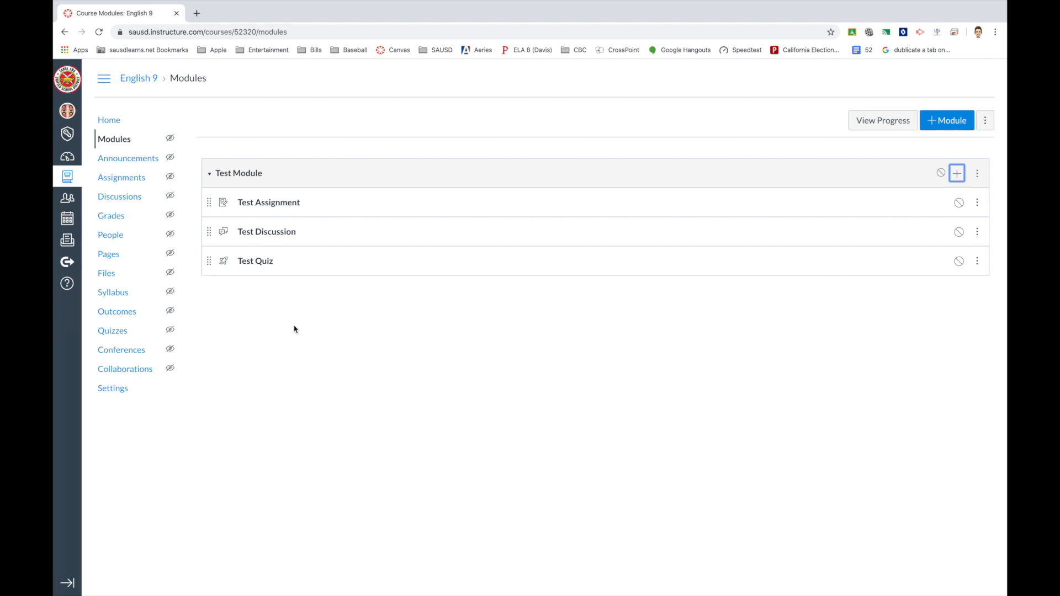
Open Test Assignment for editing and enter 'Test Assignment' as its description.
left_click(264, 205)
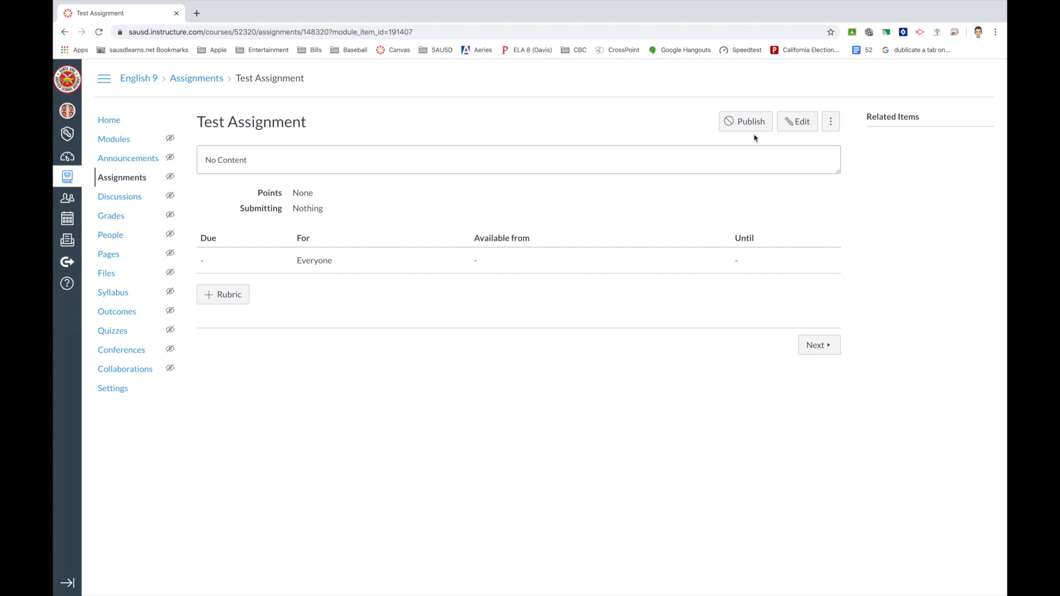
left_click(798, 122)
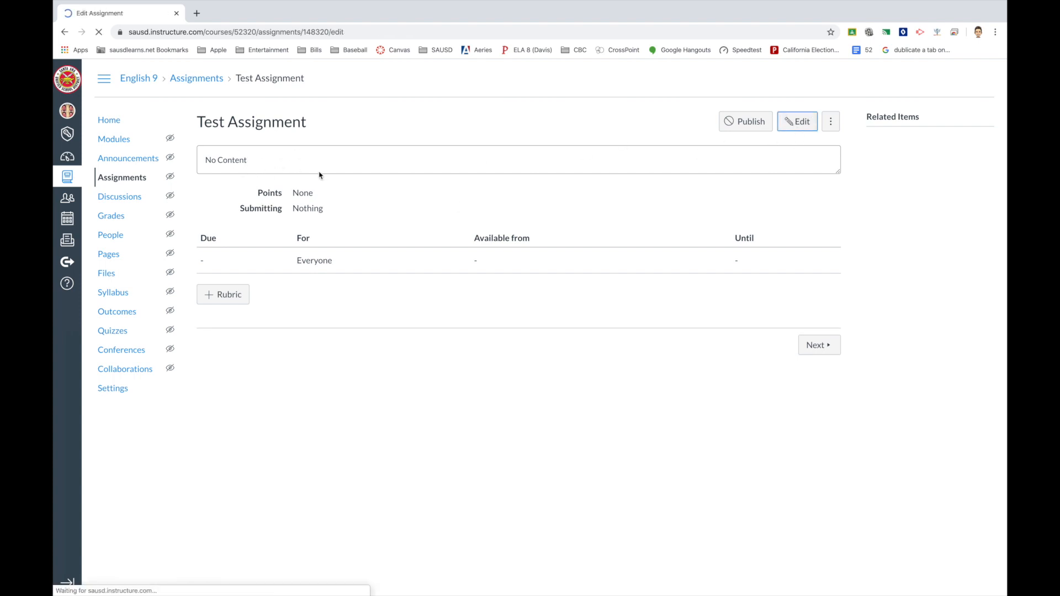
left_click(259, 240)
type("Test Assignm")
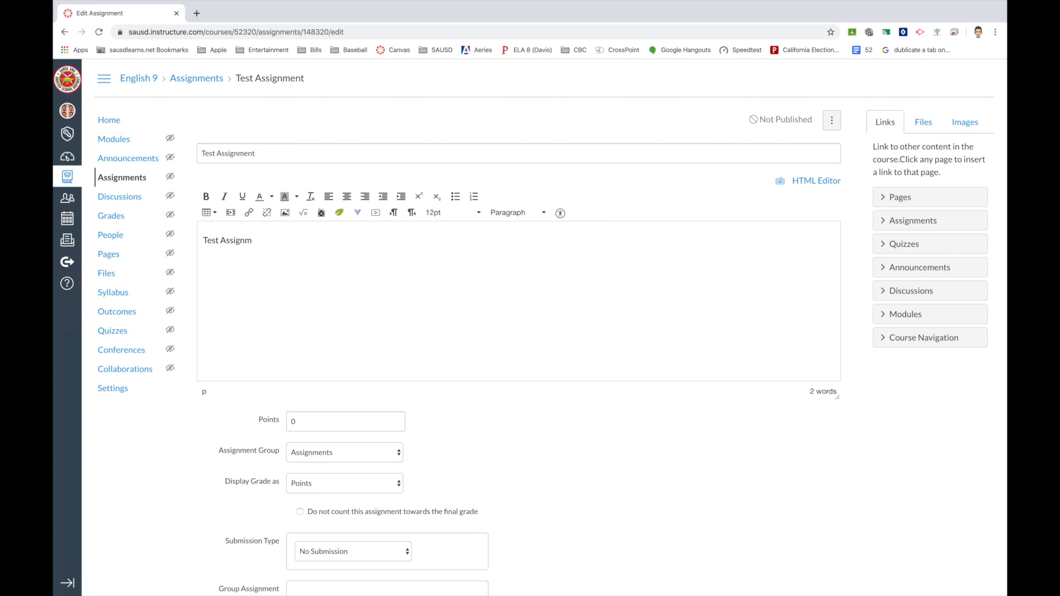
type("ent")
Set the assignment's Points value to 5.
scroll(474, 436, "down", 3)
left_click(309, 296)
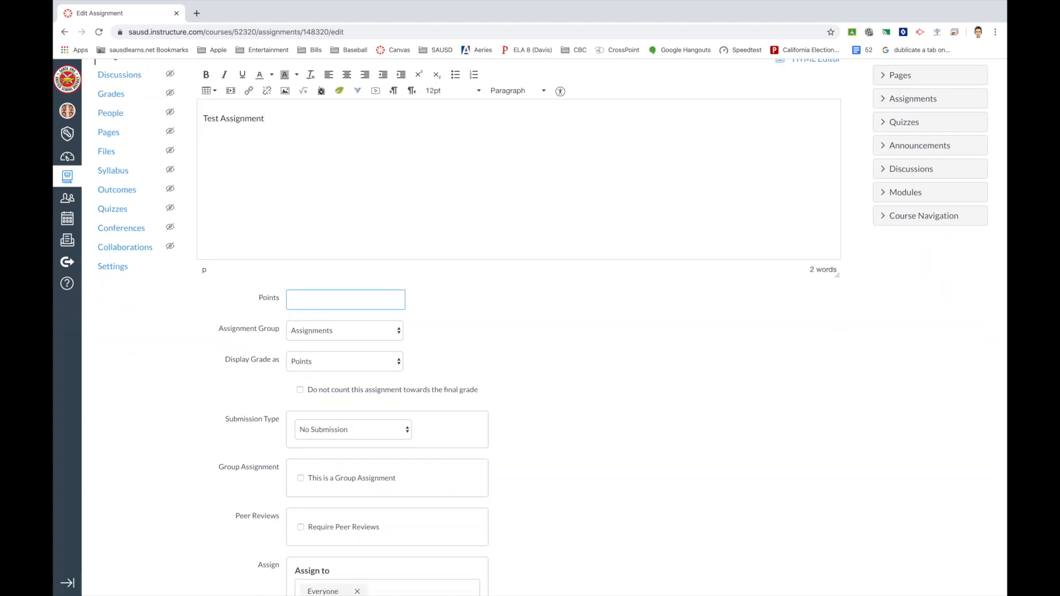
type("5")
scroll(434, 317, "down", 2)
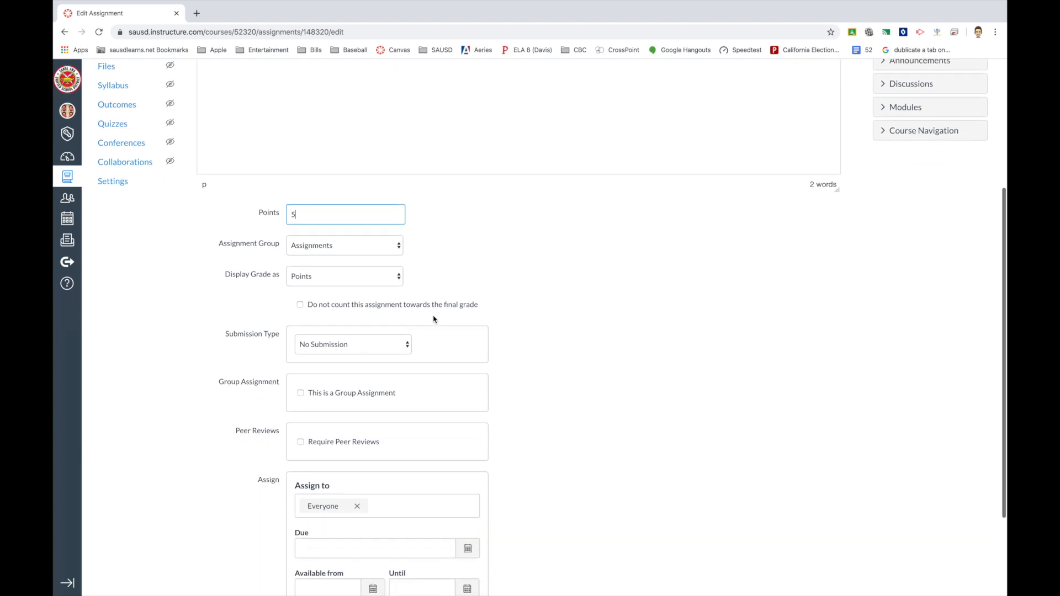
scroll(434, 311, "down", 2)
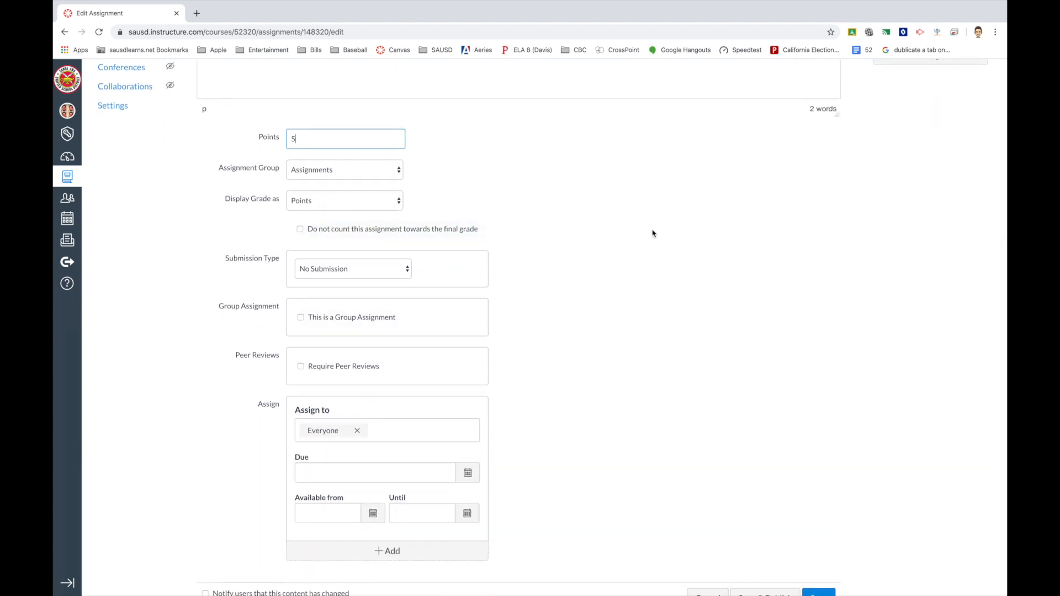
scroll(653, 232, "down", 1)
left_click(348, 220)
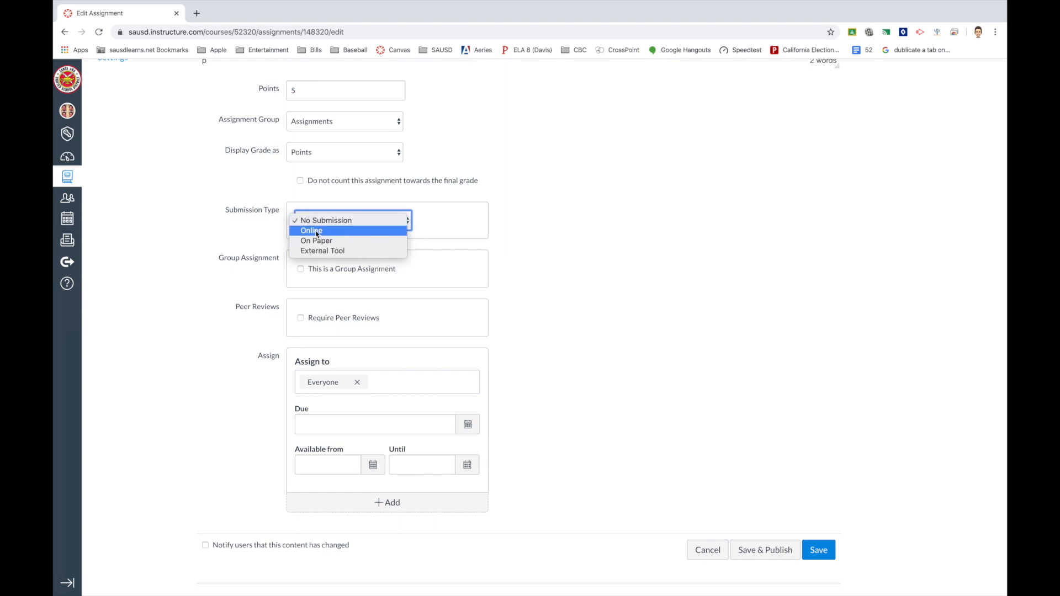
Set Submission Type to Online, allowing Website URL and Text Entry submissions.
left_click(312, 231)
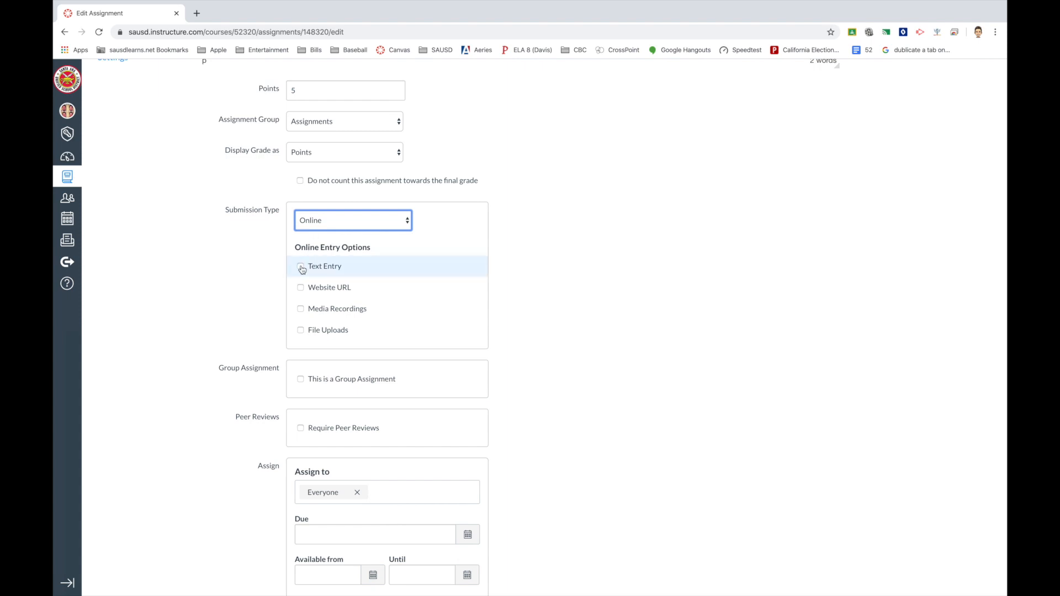
left_click(301, 289)
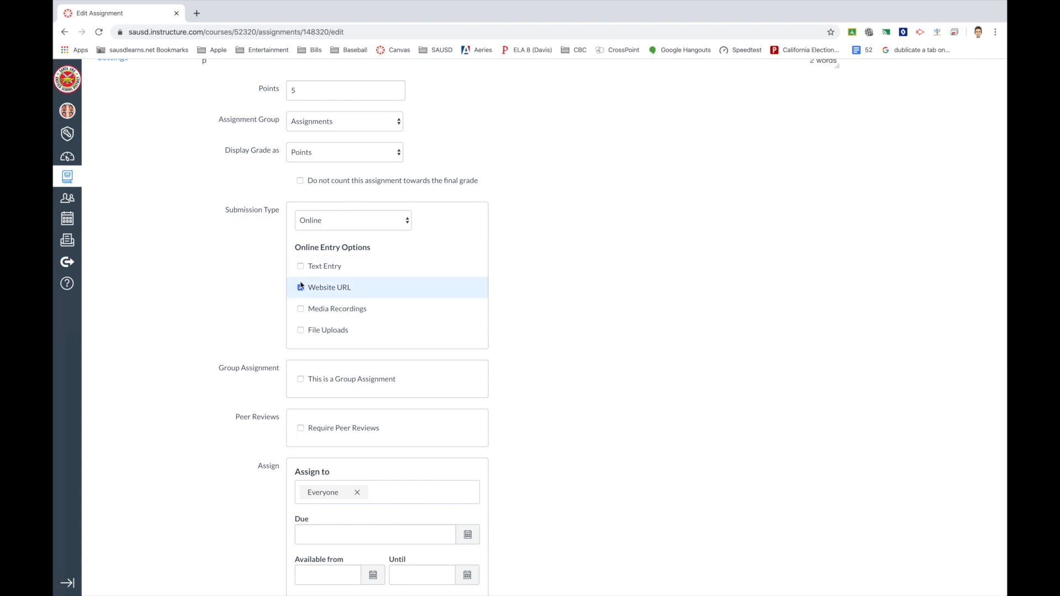
left_click(301, 267)
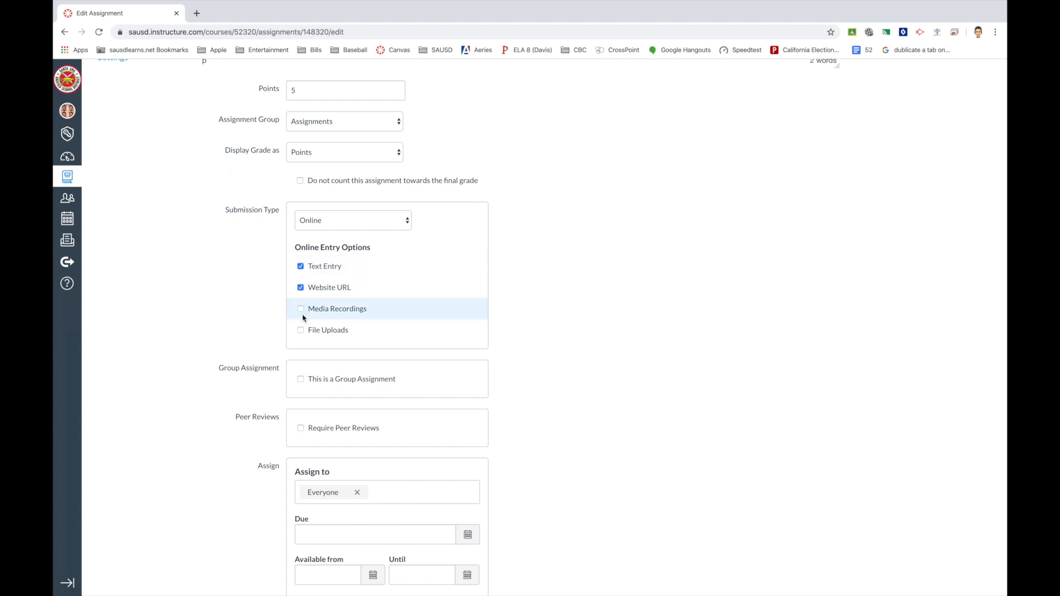
scroll(395, 341, "down", 2)
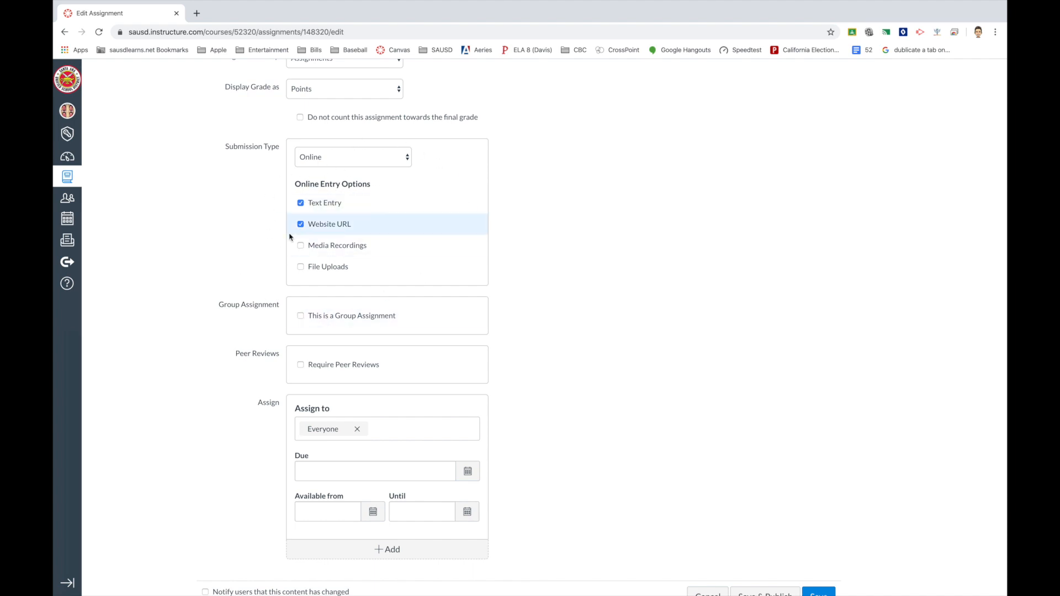
Save the 5-point Test Assignment with text entry and website URL submissions and no due date.
left_click(301, 204)
left_click(301, 204)
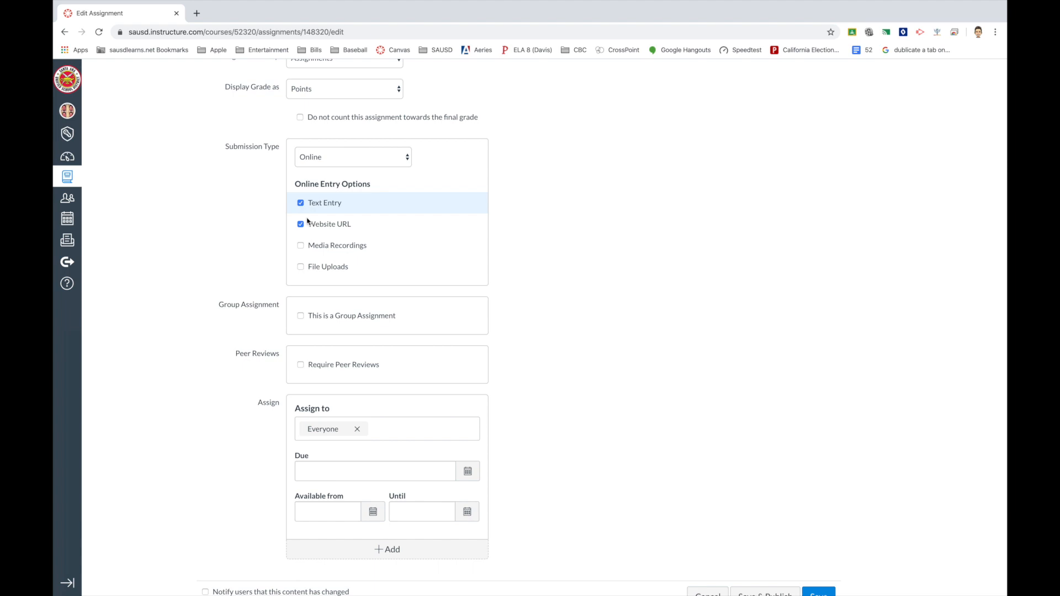
scroll(371, 300, "down", 2)
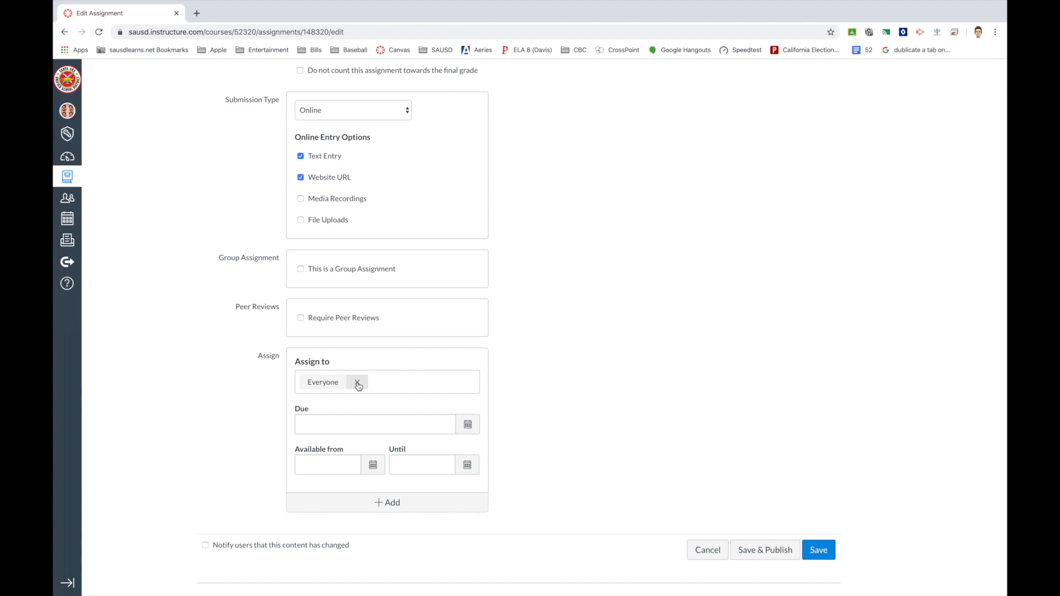
left_click(467, 424)
left_click(573, 467)
scroll(696, 465, "up", 8)
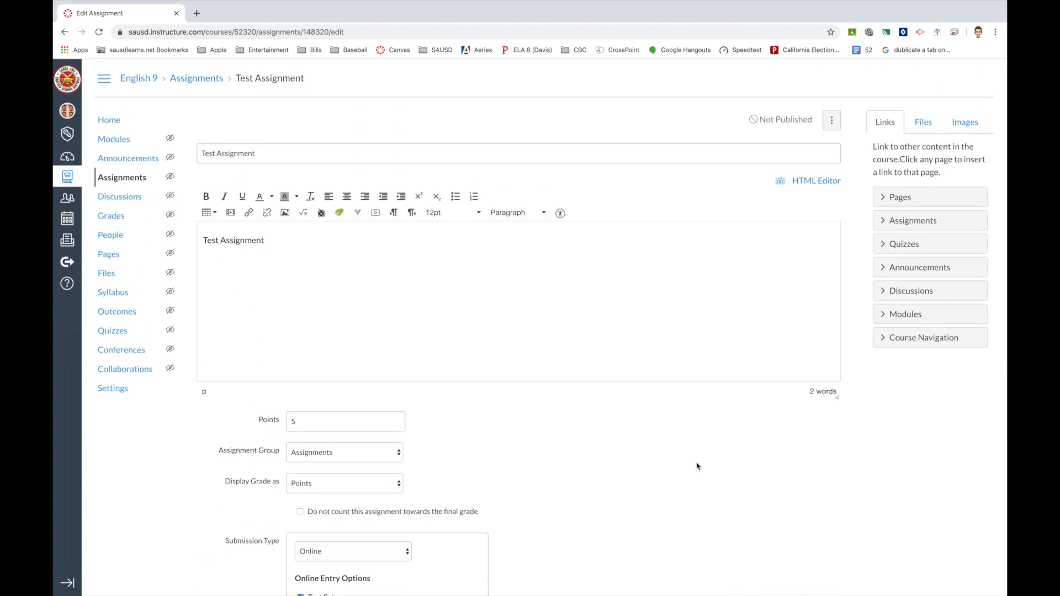
scroll(386, 392, "down", 10)
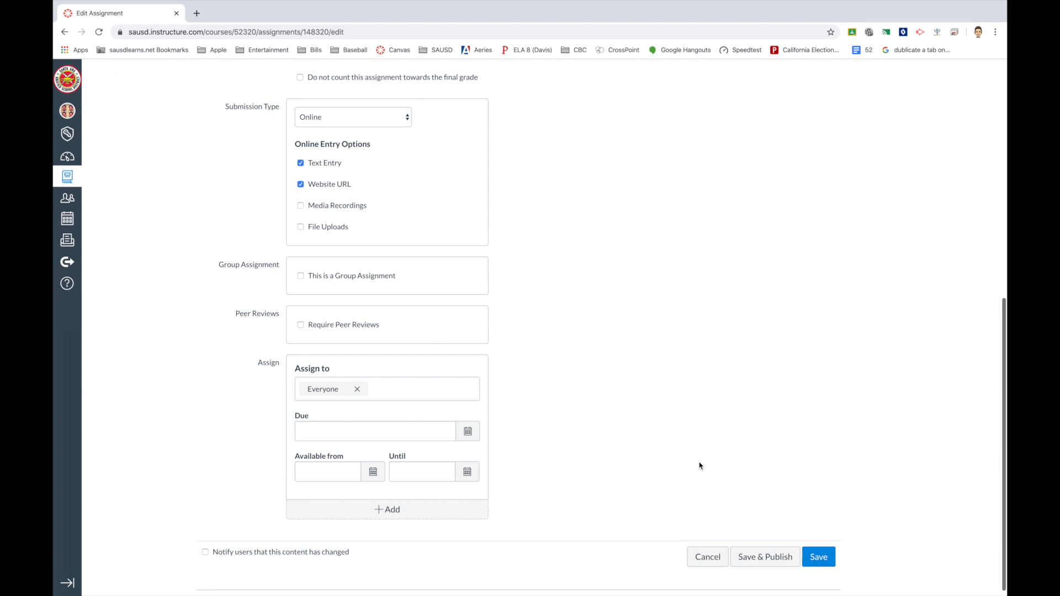
left_click(815, 549)
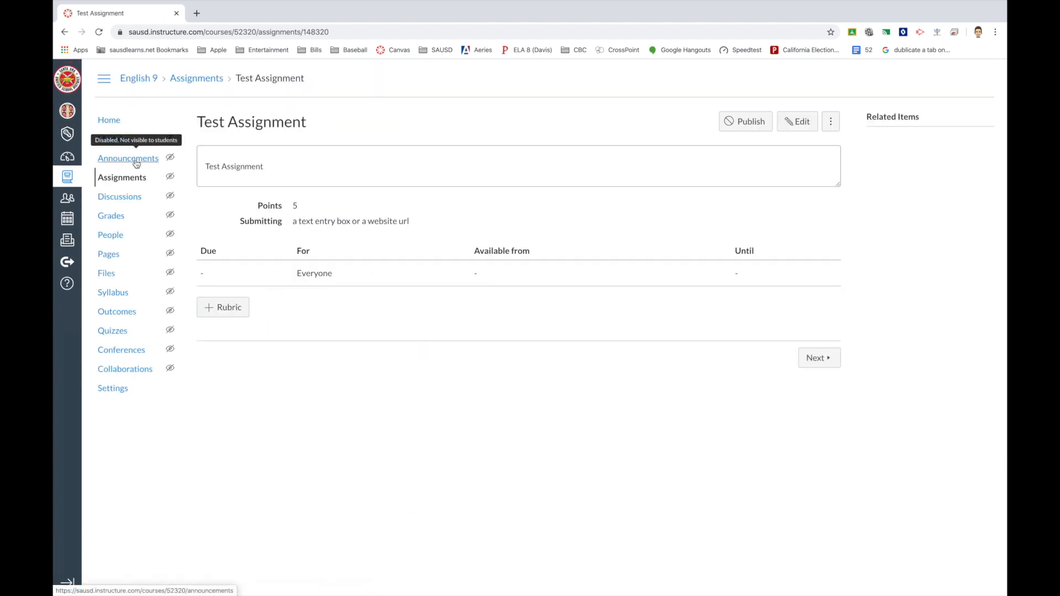
Open the Test Discussion from the module list in edit mode.
left_click(113, 140)
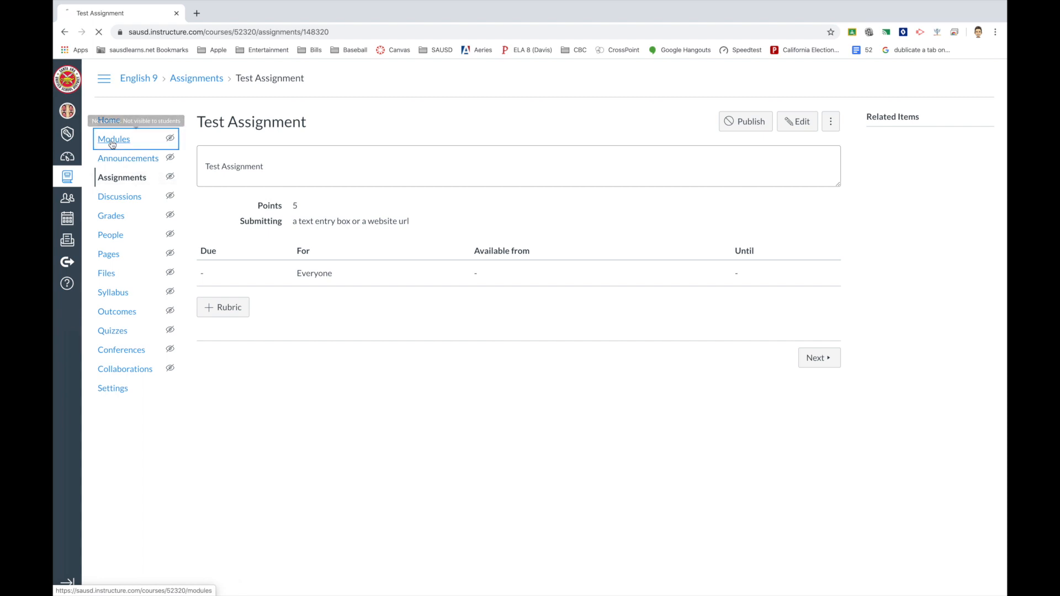
left_click(264, 240)
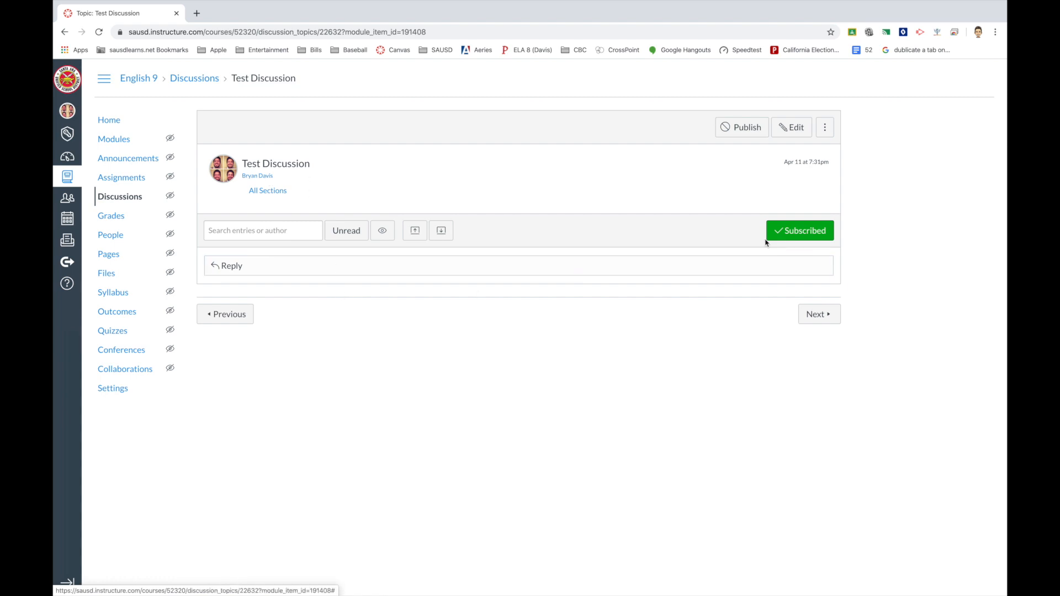
left_click(796, 128)
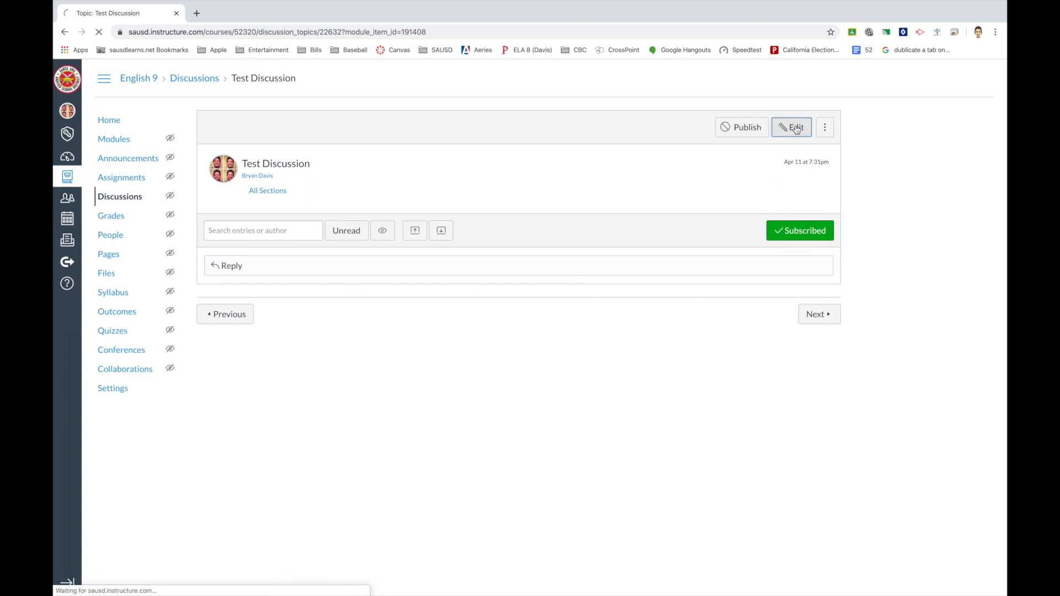
Type 'Discussion Test' into the discussion body, correcting the typos.
left_click(270, 267)
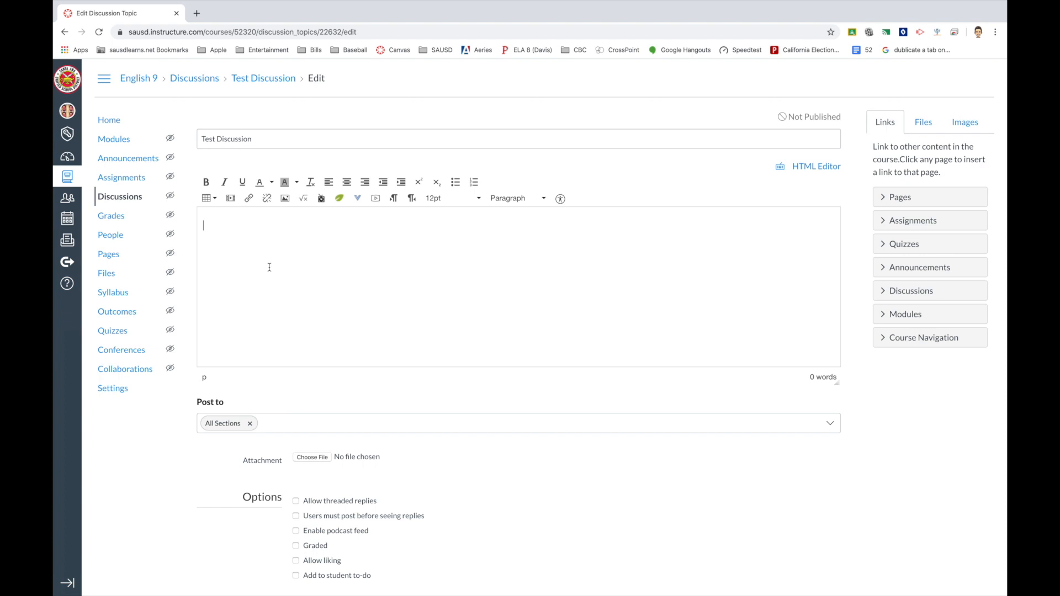
type("Discussion Texxt")
key("BackSpace")
key("BackSpace")
type("x")
key("BackSpace")
type("st")
scroll(359, 390, "down", 2)
scroll(414, 352, "down", 2)
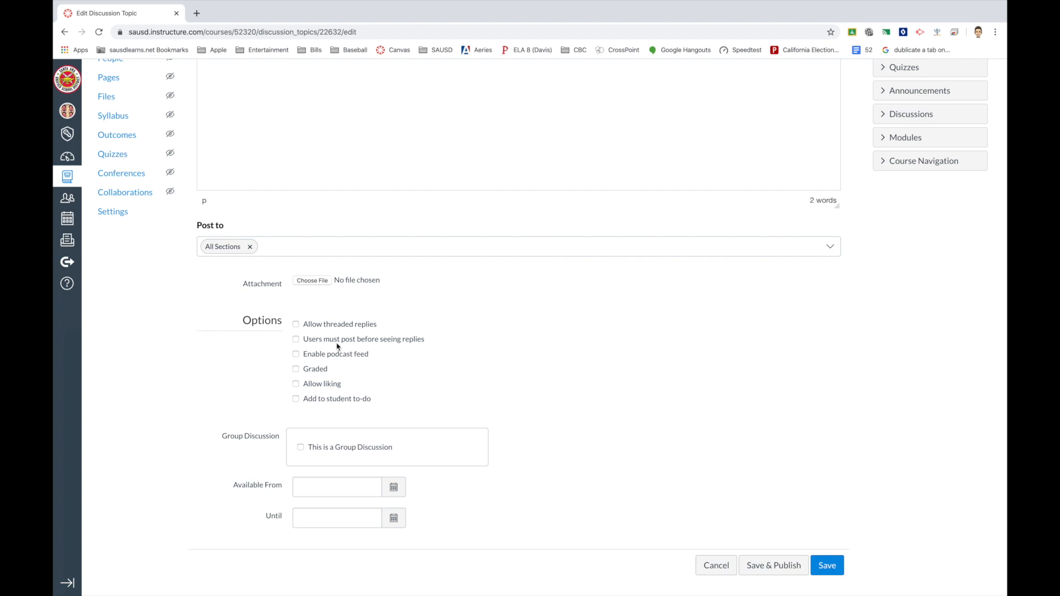
Enable threaded replies, post-before-seeing-replies, liking, and make the discussion graded.
left_click(296, 327)
left_click(296, 340)
left_click(296, 384)
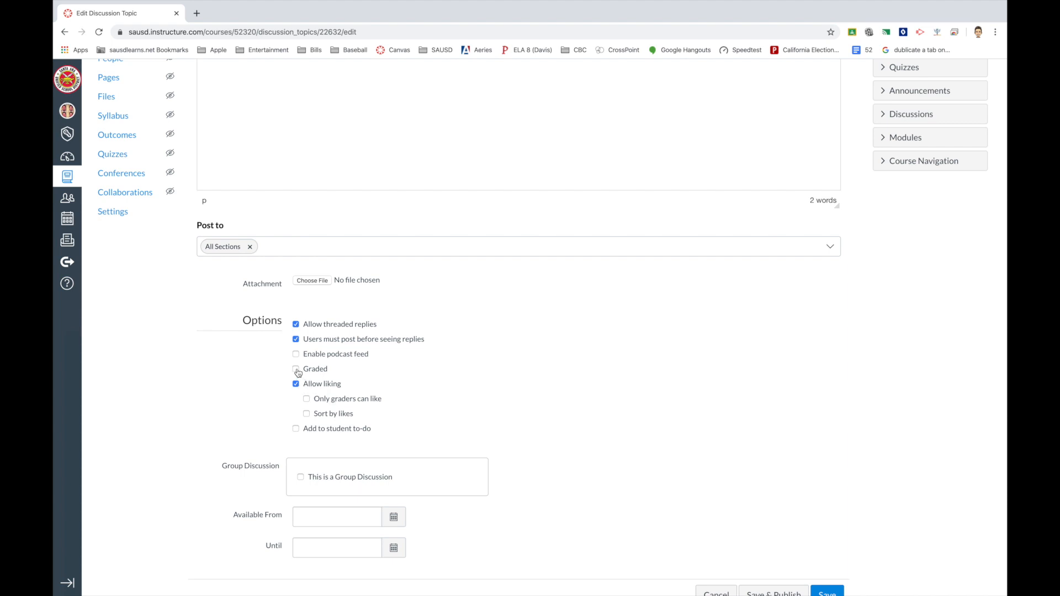
left_click(296, 370)
Set points possible to 5, keeping the grade display as Points.
scroll(492, 367, "down", 3)
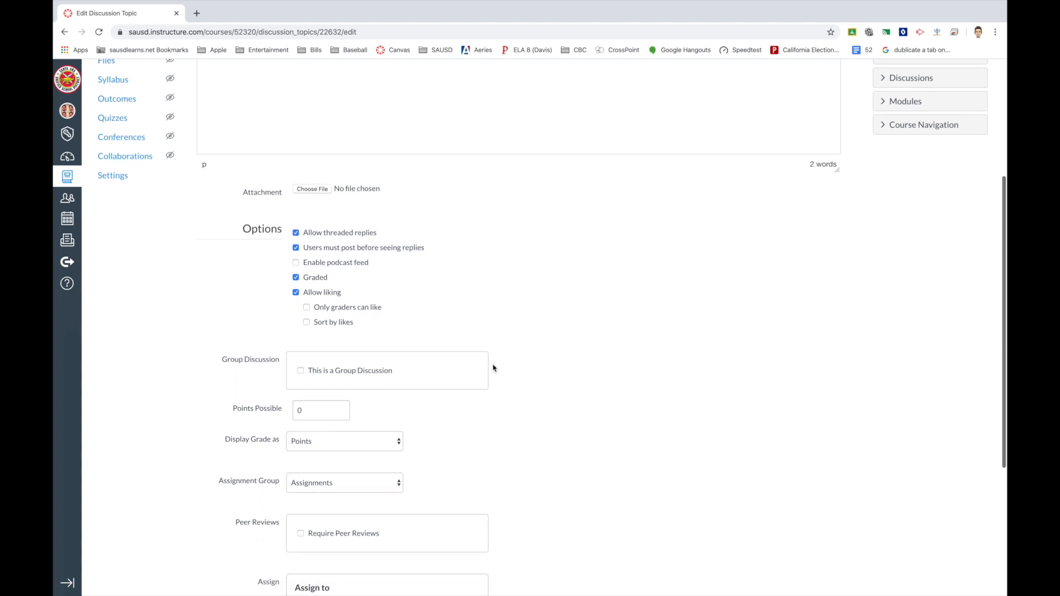
double_click(323, 357)
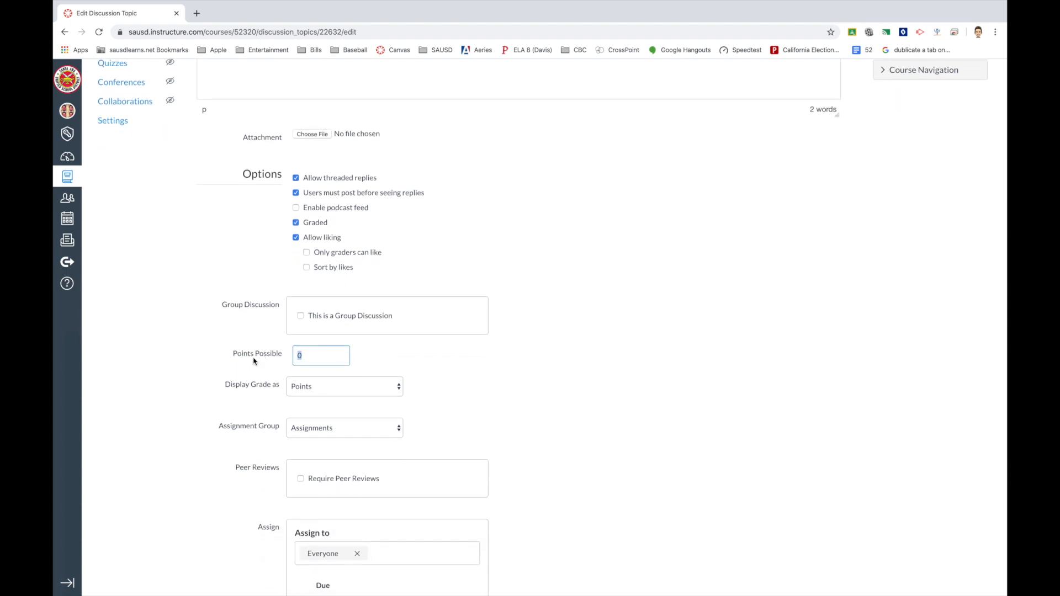
scroll(254, 360, "down", 2)
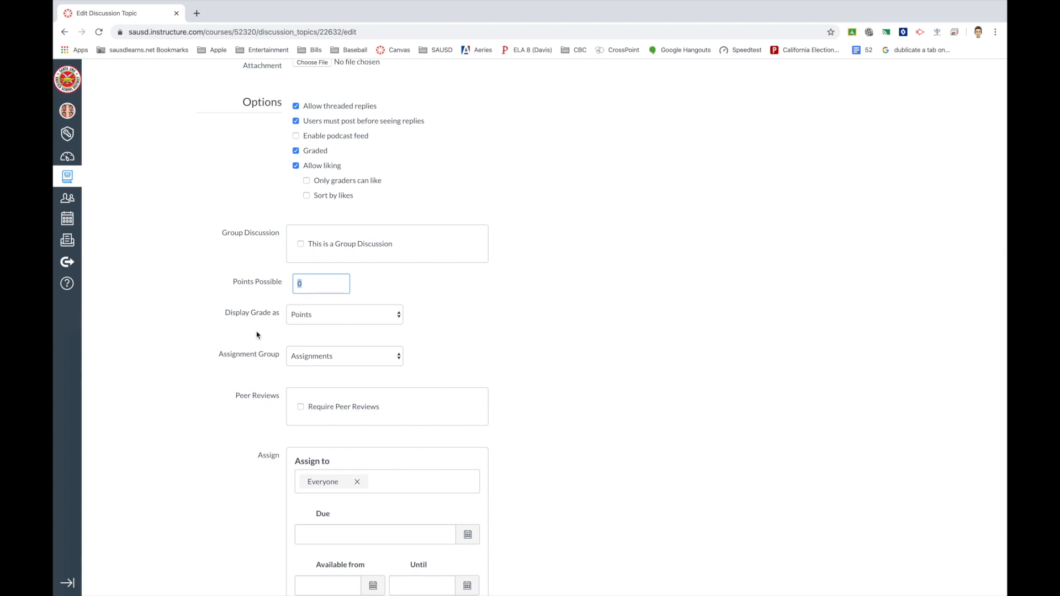
type("5")
scroll(373, 313, "down", 1)
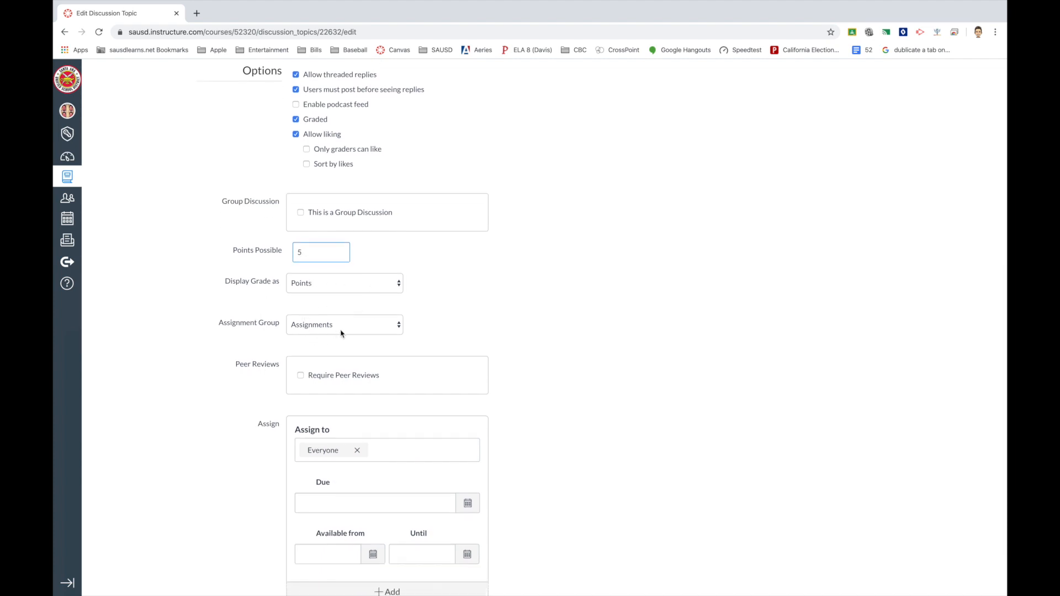
left_click(311, 285)
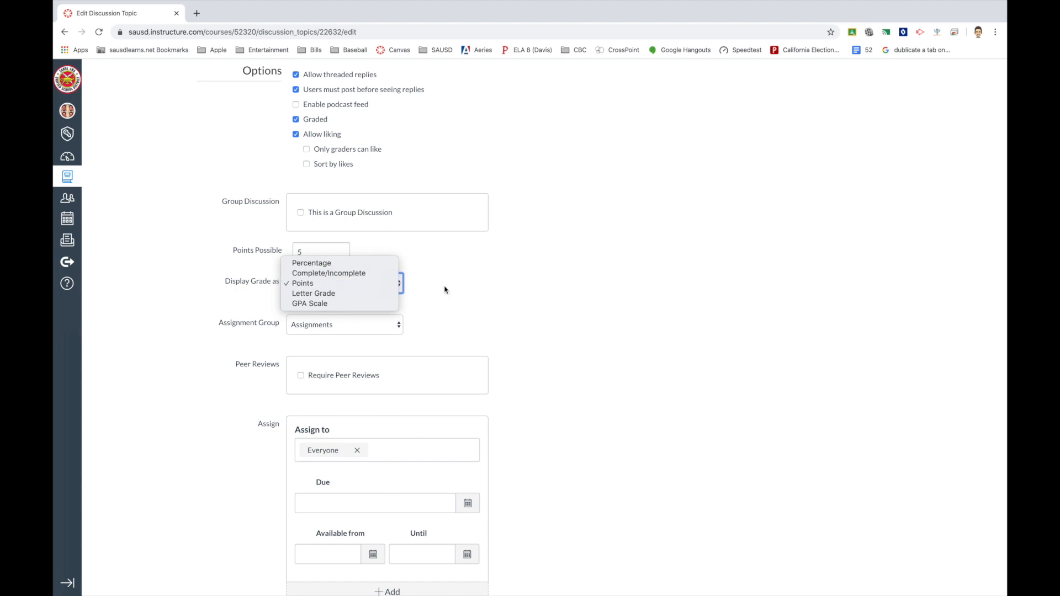
left_click(474, 300)
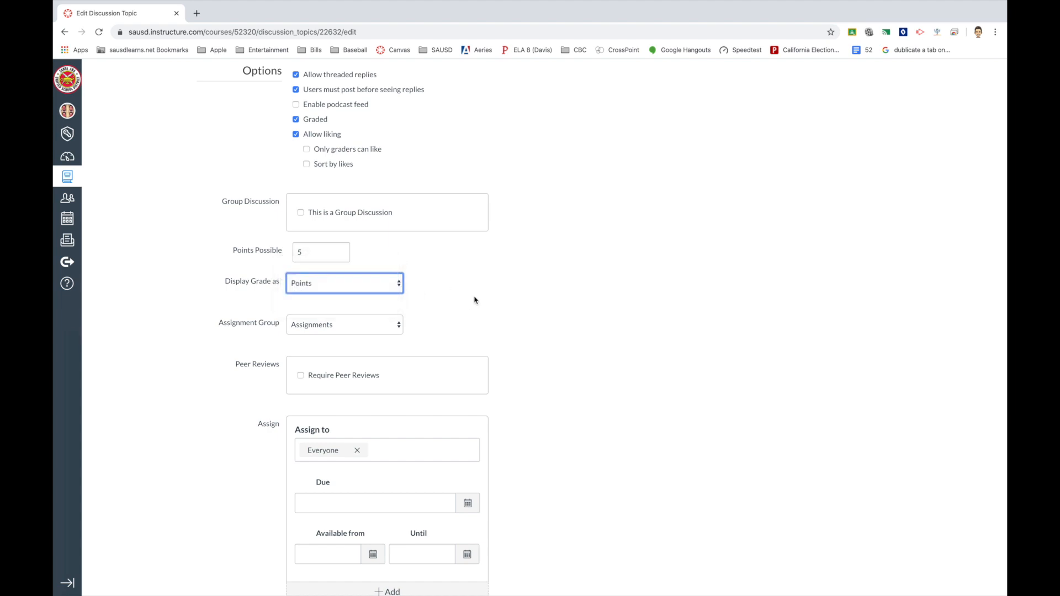
left_click(320, 289)
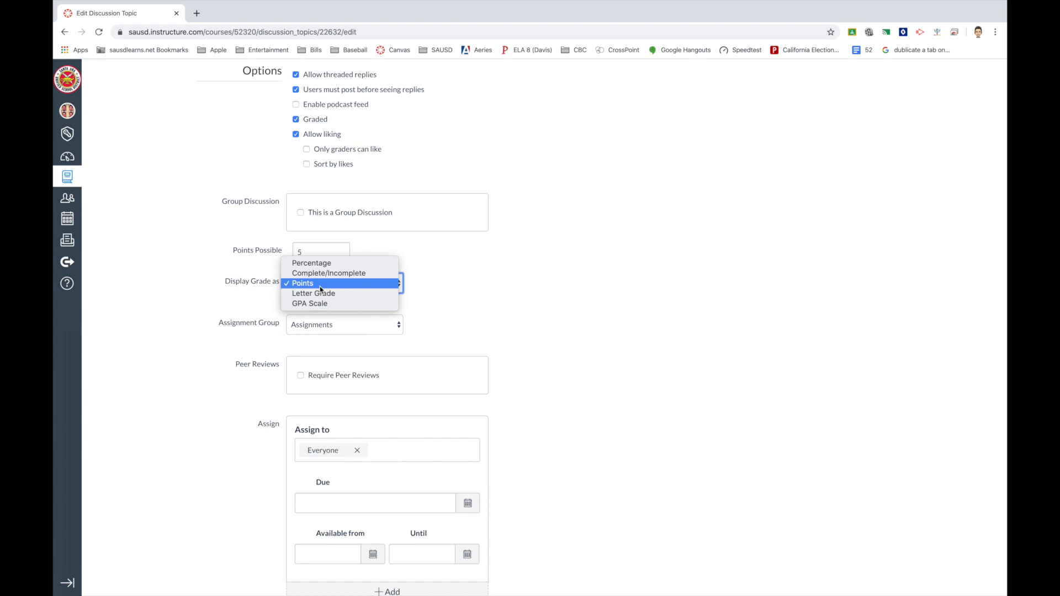
left_click(489, 298)
Make the discussion due April 17 and save it.
scroll(479, 331, "down", 2)
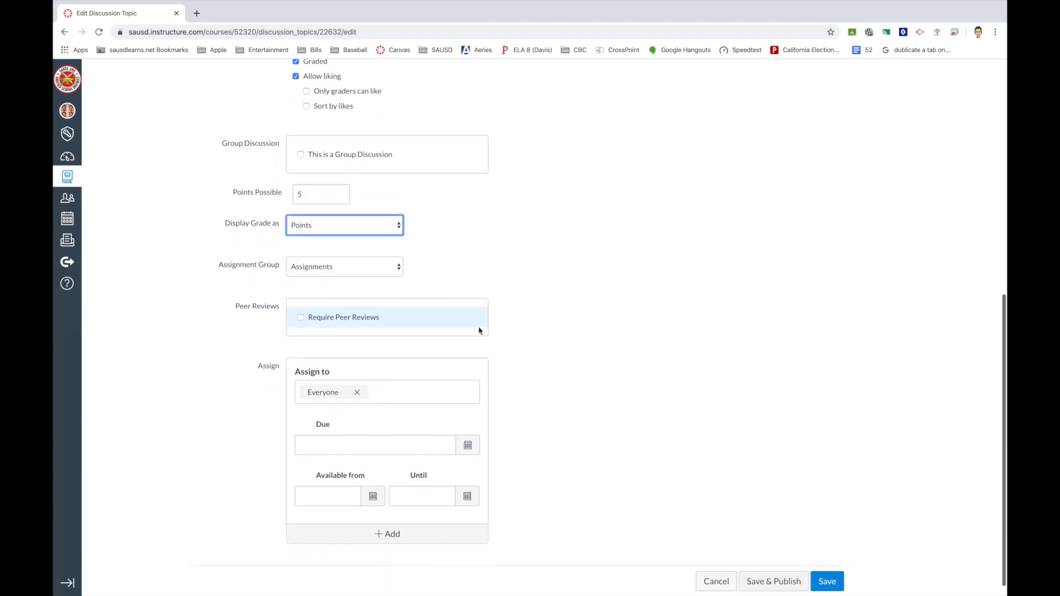
scroll(386, 383, "down", 1)
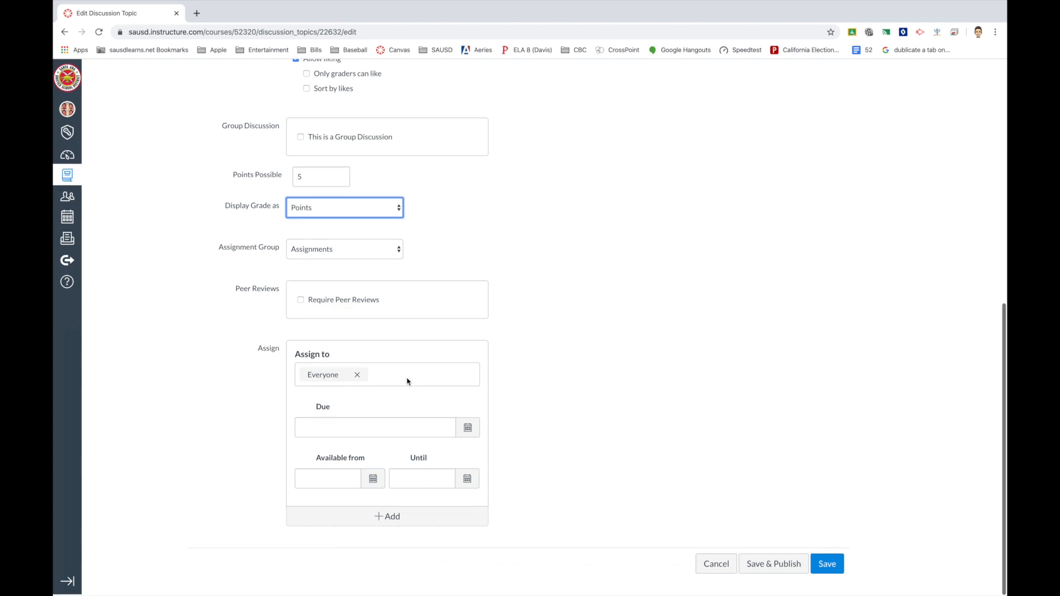
scroll(527, 396, "up", 7)
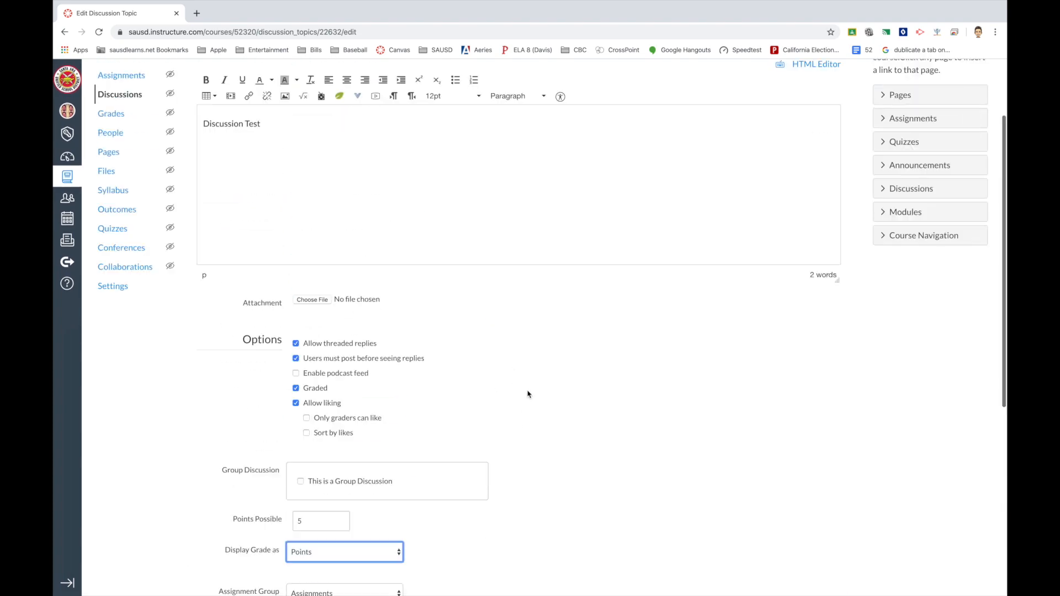
scroll(528, 395, "down", 7)
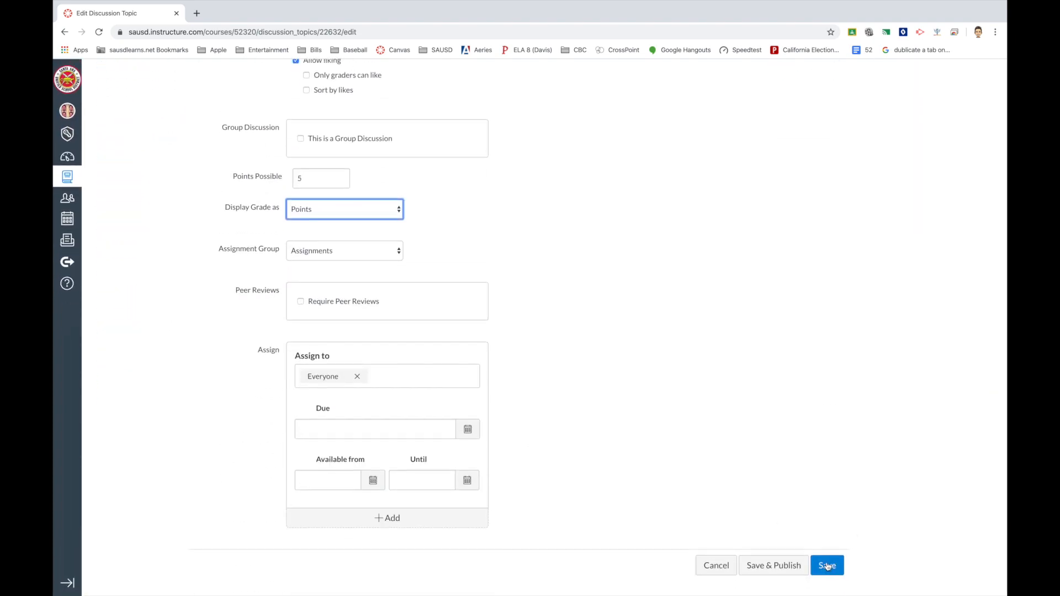
left_click(345, 429)
left_click(468, 429)
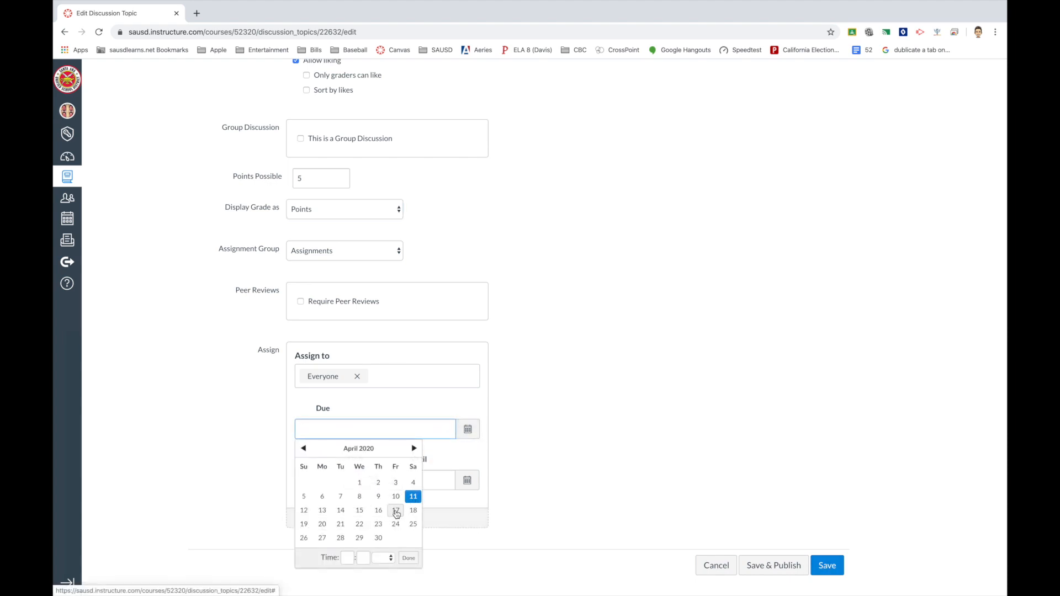
left_click(395, 511)
left_click(828, 575)
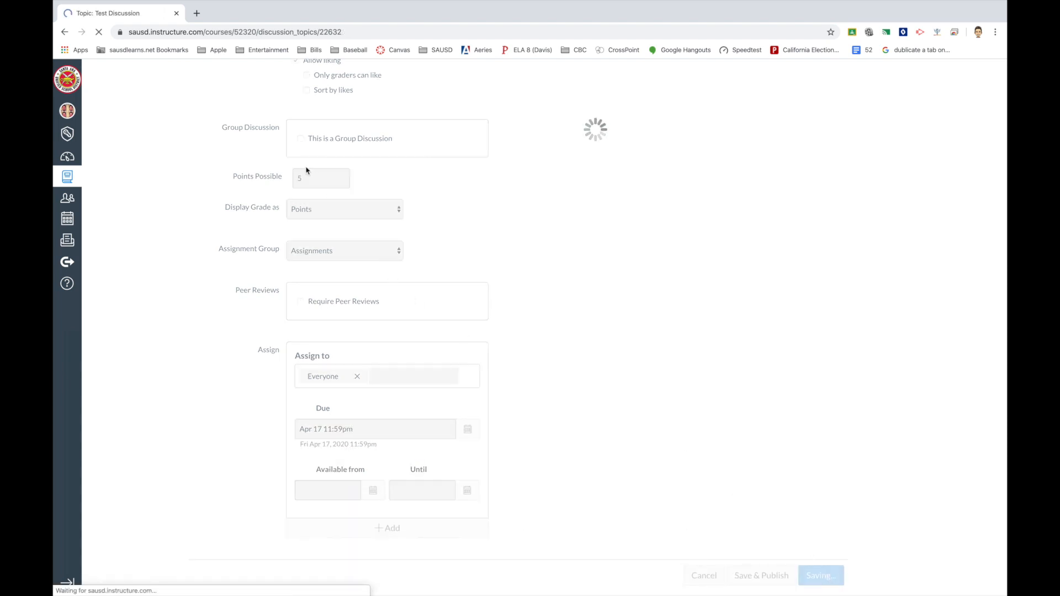
left_click(113, 141)
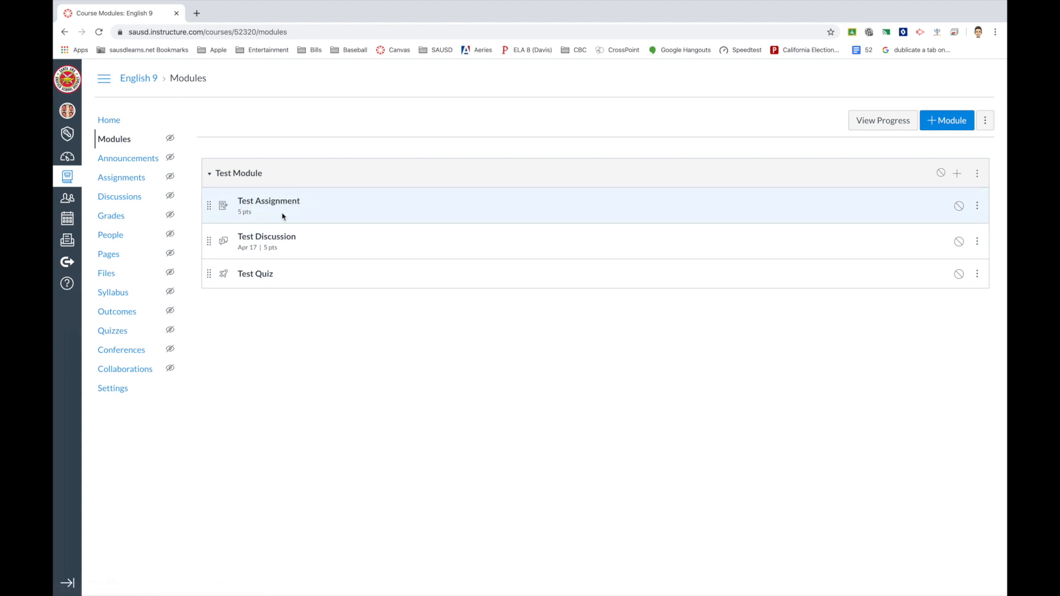
Open Test Quiz from the English 9 Test Module.
left_click(258, 276)
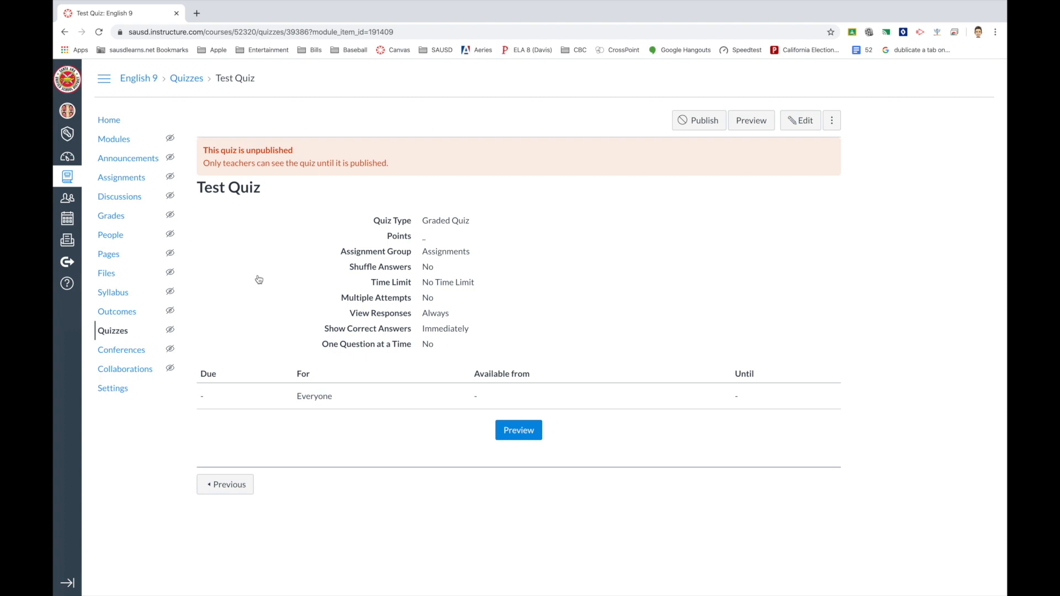
Open the Test Quiz settings for editing.
left_click(799, 124)
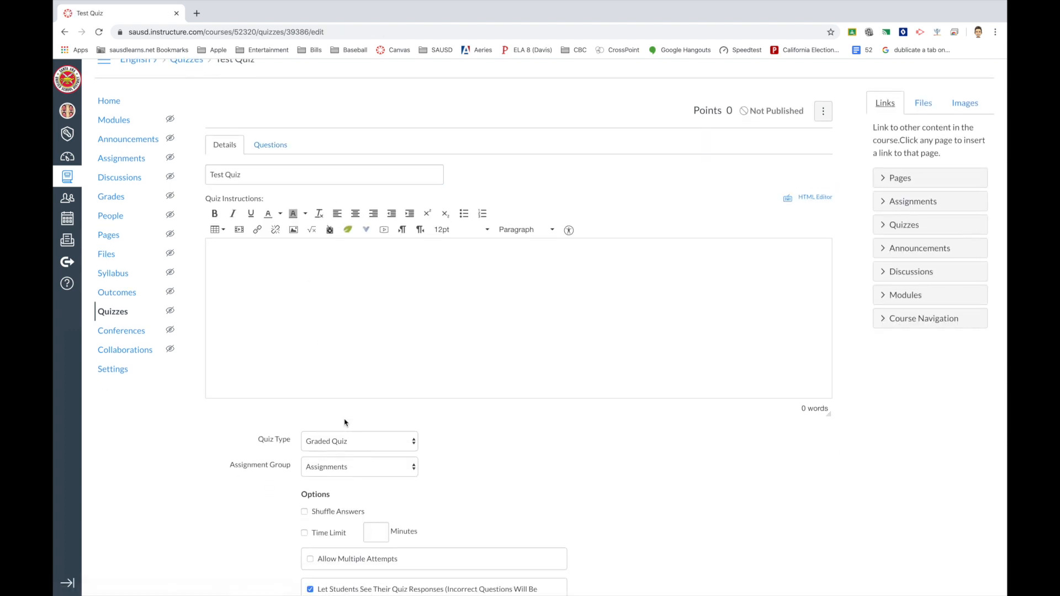
scroll(346, 421, "down", 4)
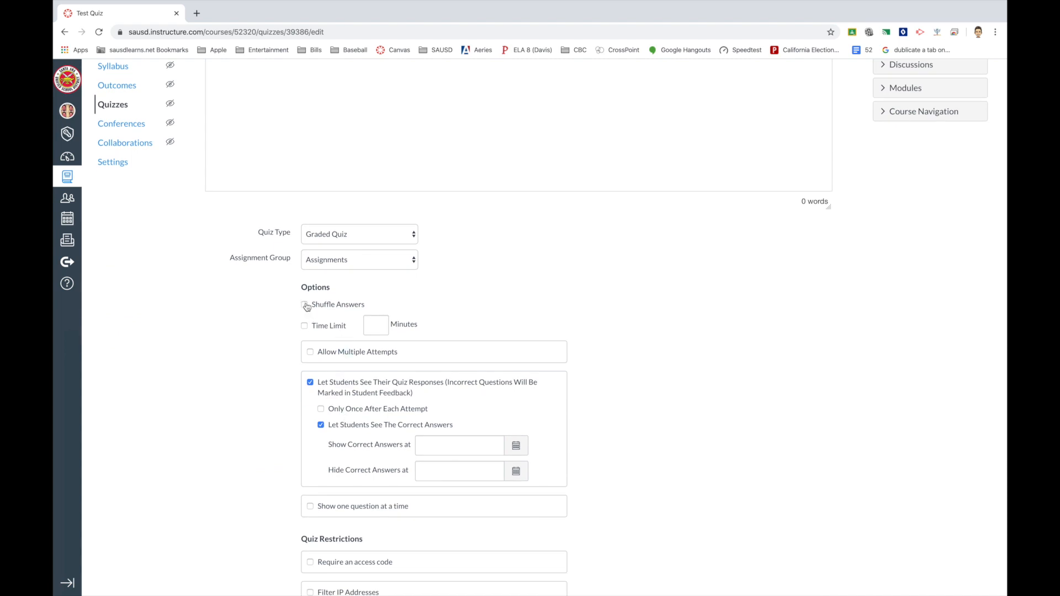
scroll(425, 330, "down", 2)
scroll(424, 332, "down", 3)
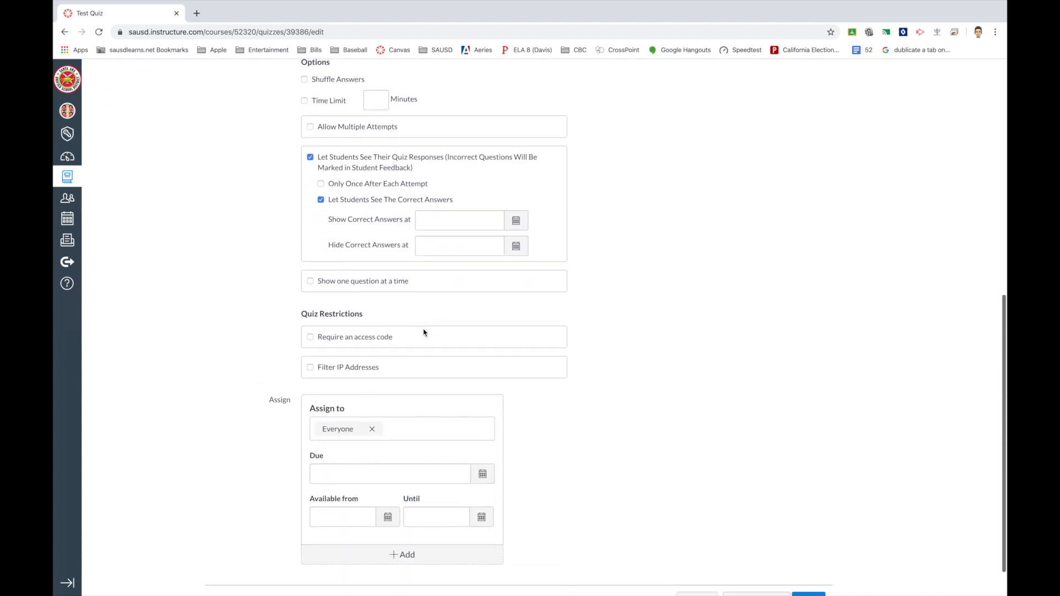
scroll(424, 332, "up", 5)
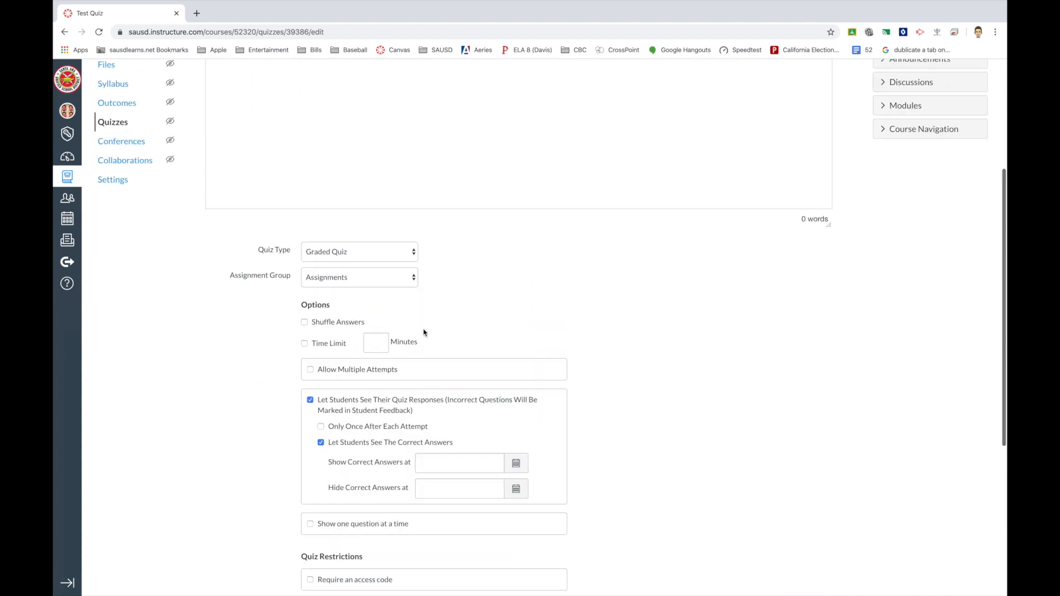
Set a 25-minute time limit and allow 2 attempts, keeping the highest score.
left_click(309, 371)
left_click(304, 344)
type("25")
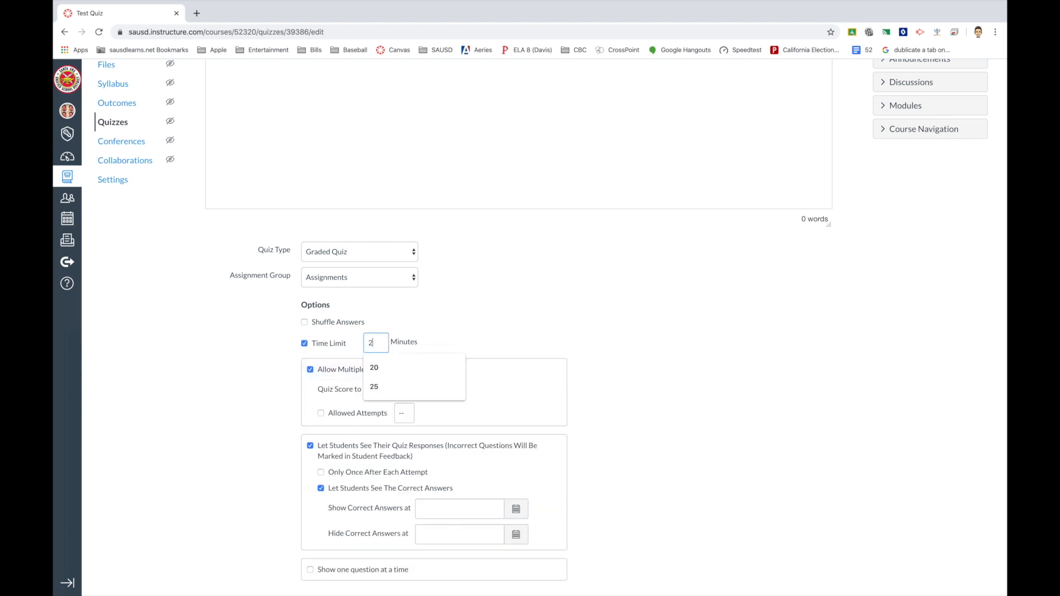
left_click(584, 358)
scroll(584, 358, "down", 2)
left_click(321, 308)
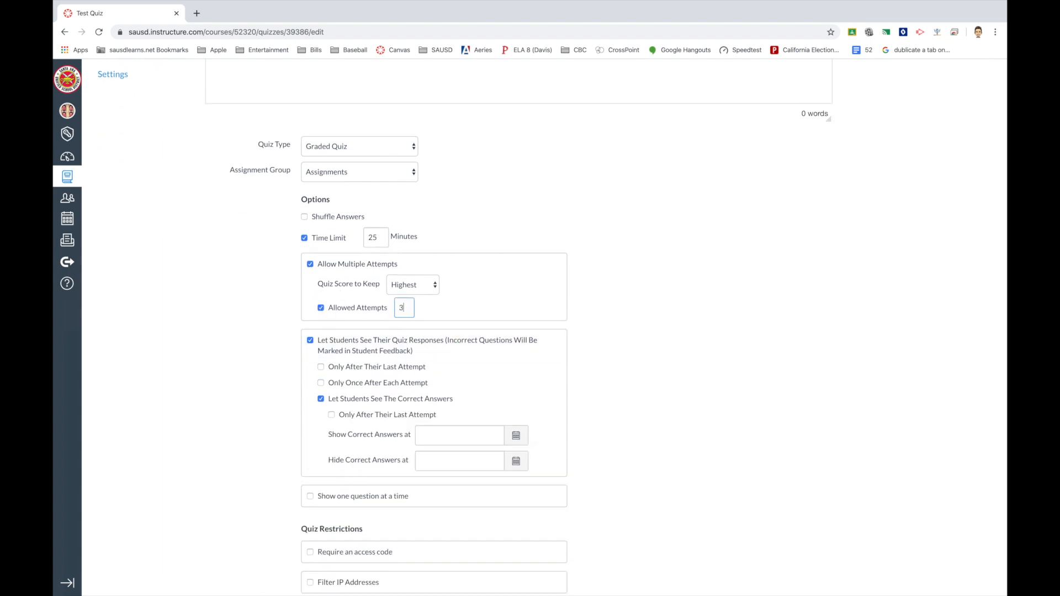
left_click(615, 334)
scroll(615, 334, "down", 2)
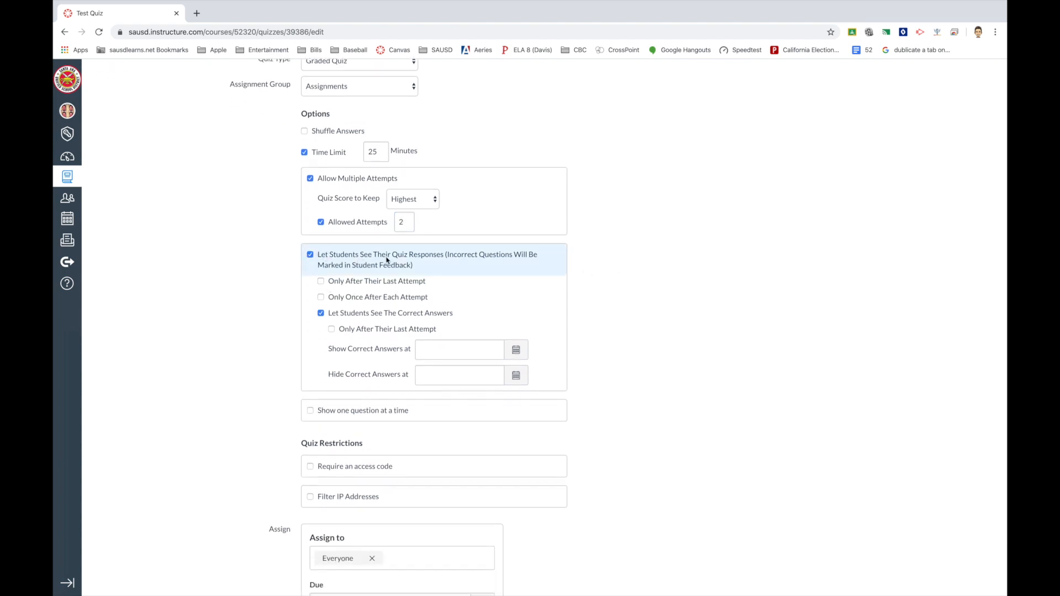
Uncheck 'Let Students See Their Quiz Responses' in the Test Quiz options.
left_click(322, 314)
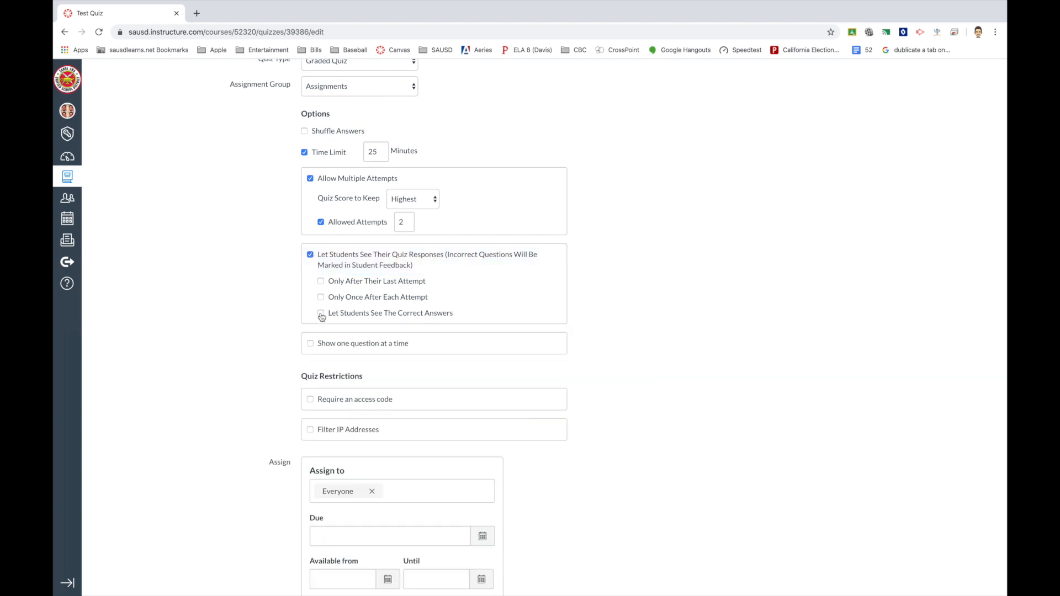
left_click(310, 255)
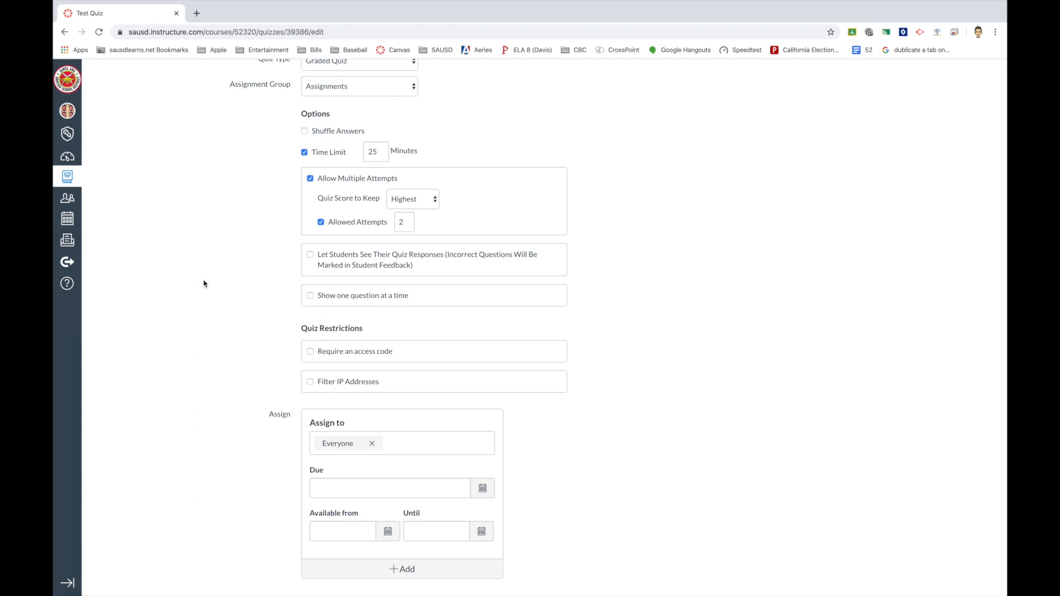
left_click(314, 257)
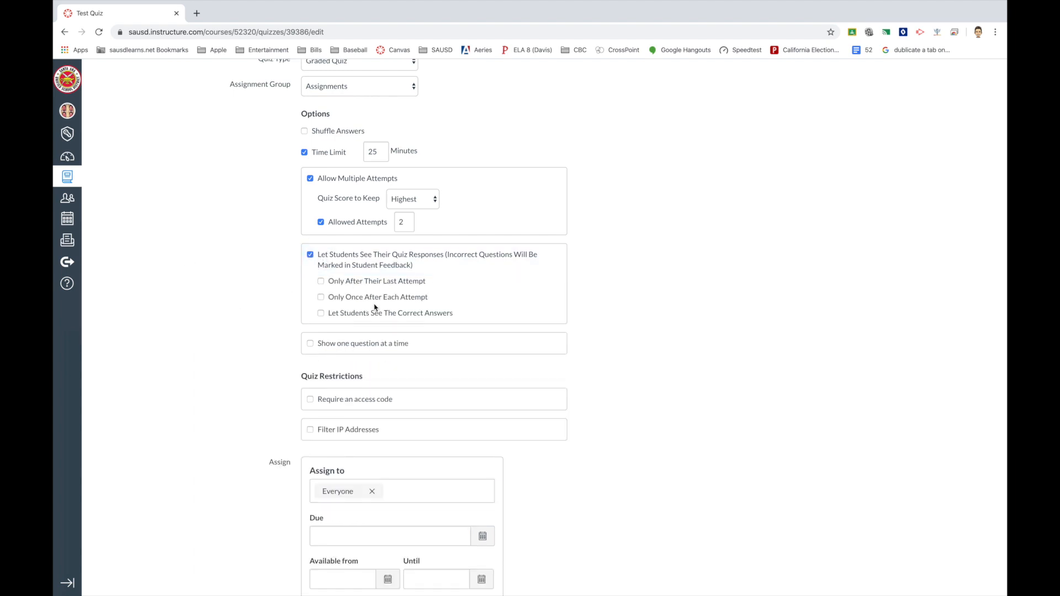
scroll(374, 308, "down", 1)
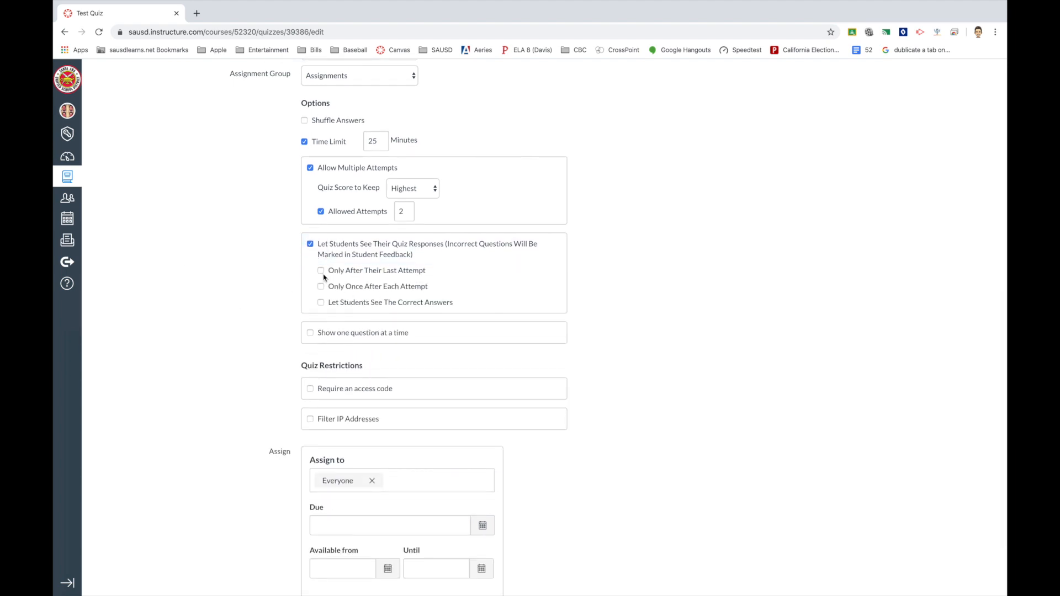
left_click(321, 303)
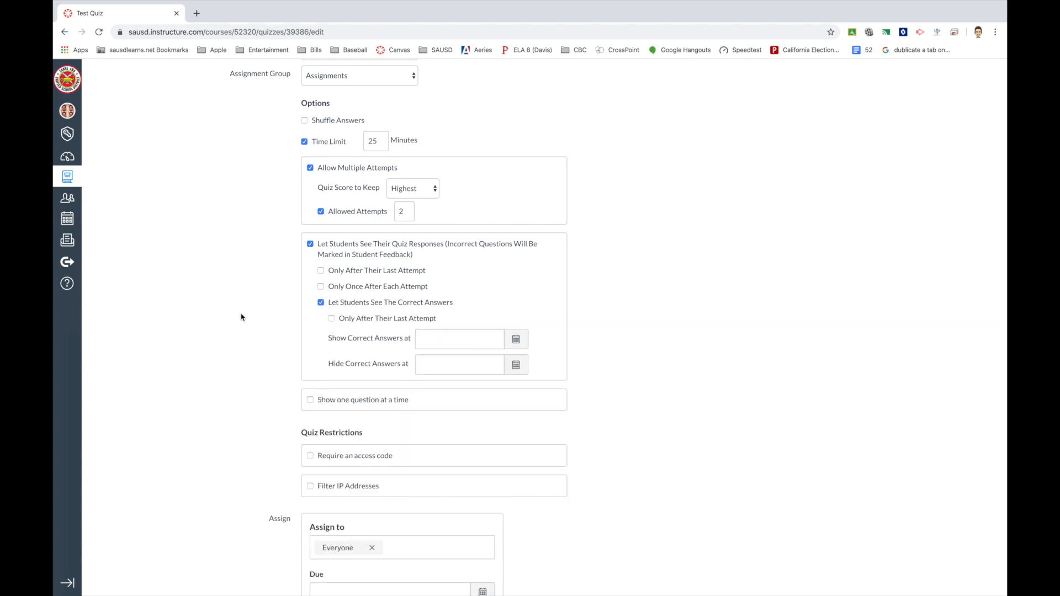
scroll(243, 317, "down", 1)
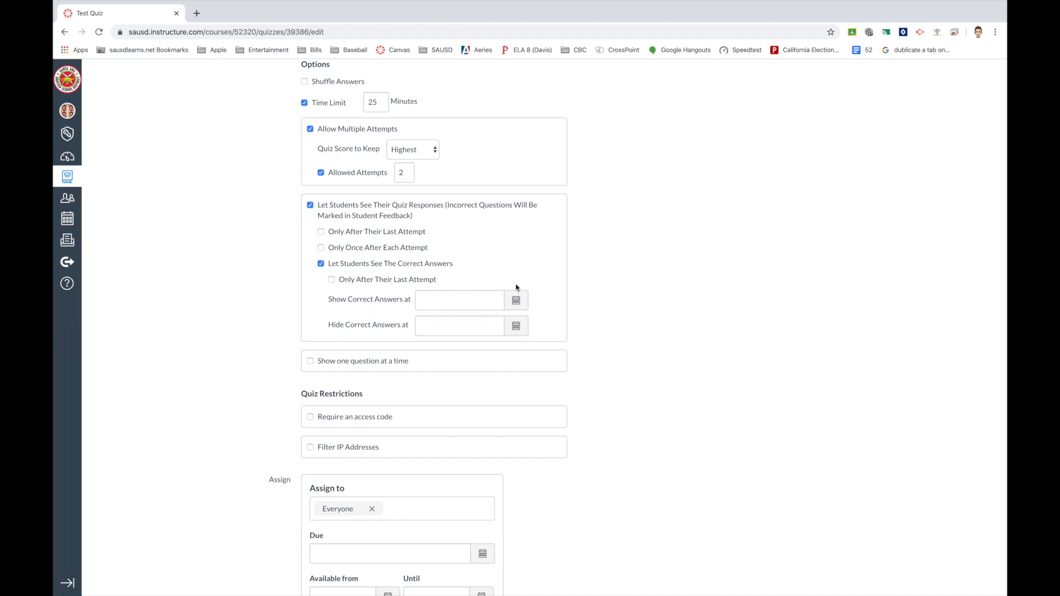
left_click(310, 207)
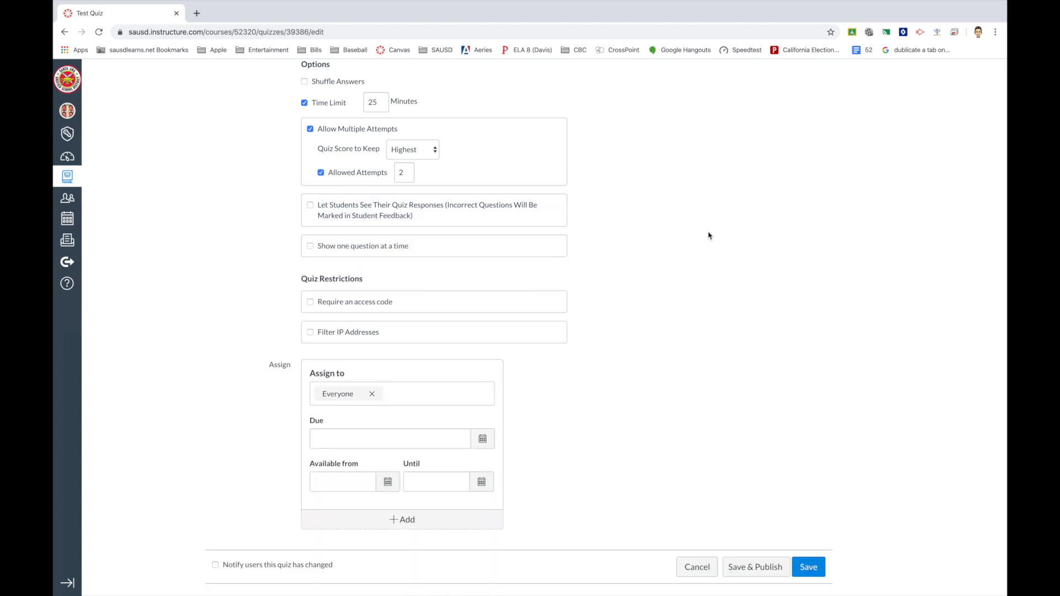
scroll(708, 236, "down", 1)
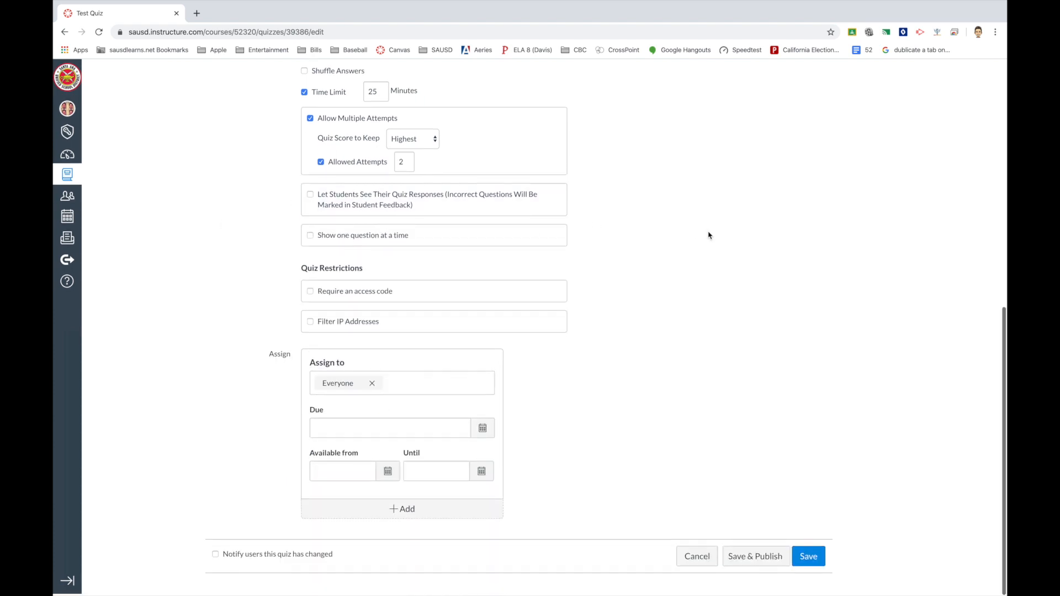
Turn on 'Require an access code' and enter the quiz access code.
left_click(310, 295)
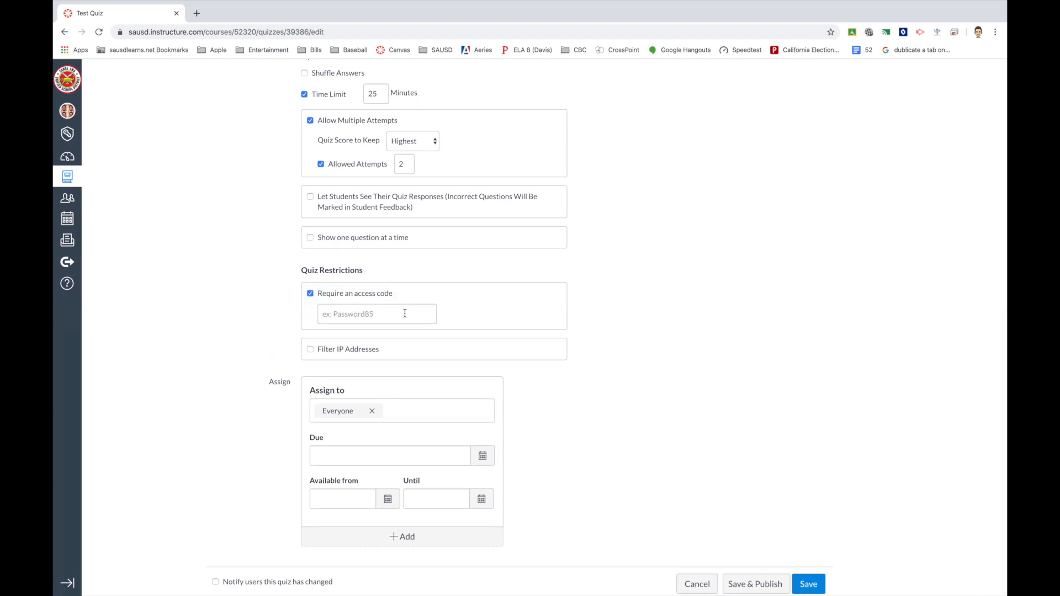
left_click(372, 315)
type("abc123")
left_click(257, 333)
Set the Test Quiz due date to April 20 at 11:59pm.
scroll(557, 408, "down", 1)
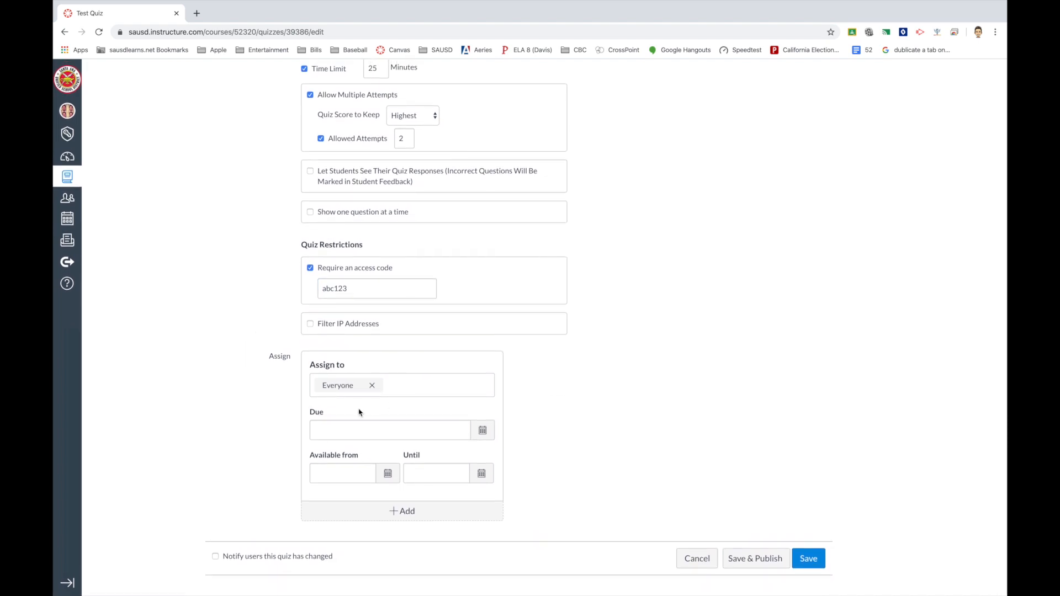
left_click(365, 433)
left_click(483, 430)
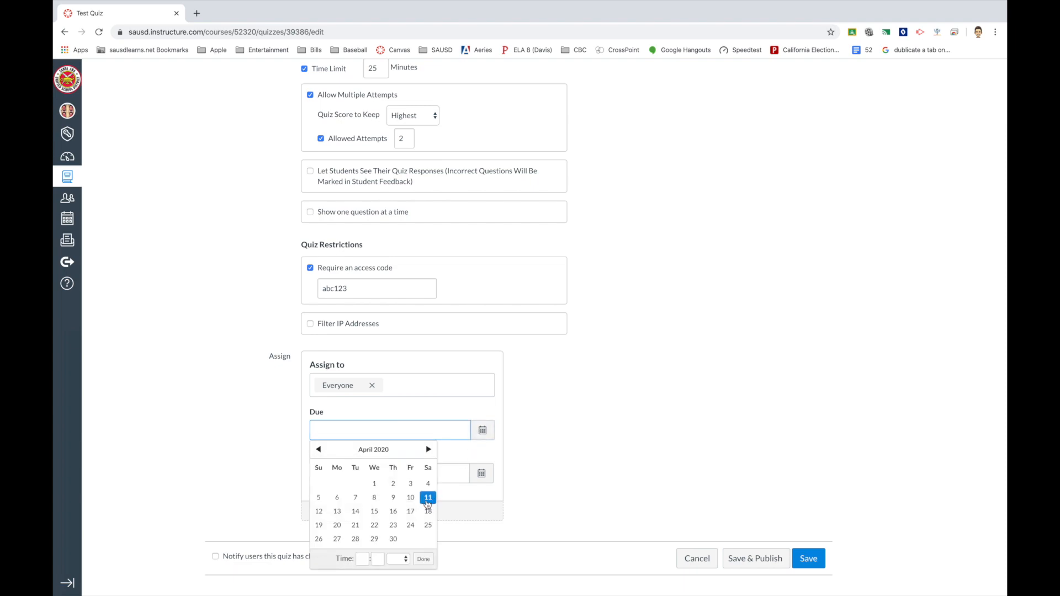
left_click(337, 531)
left_click(599, 419)
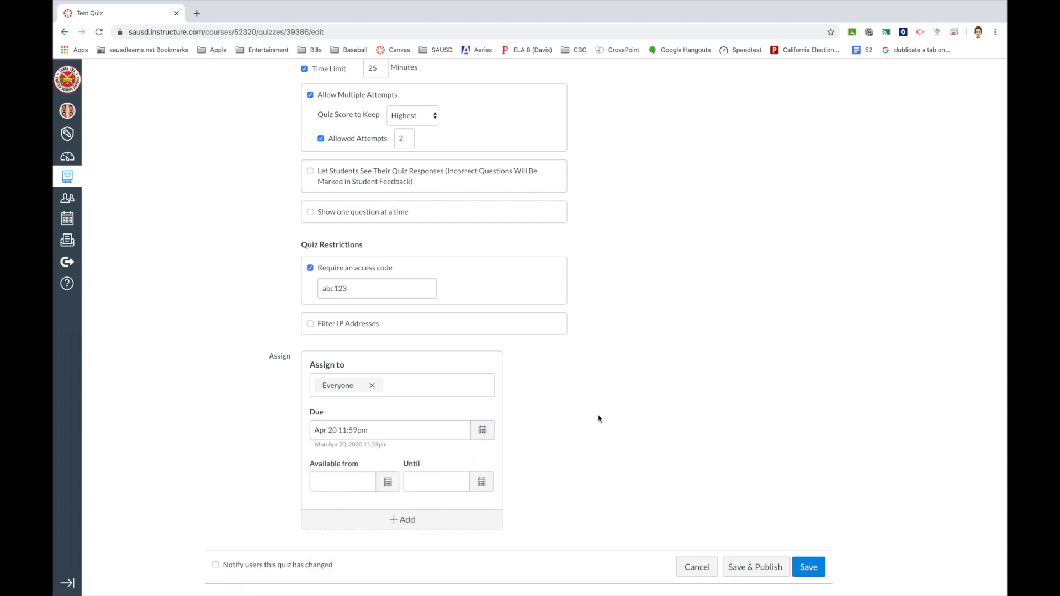
scroll(714, 485, "up", 10)
scroll(714, 487, "down", 10)
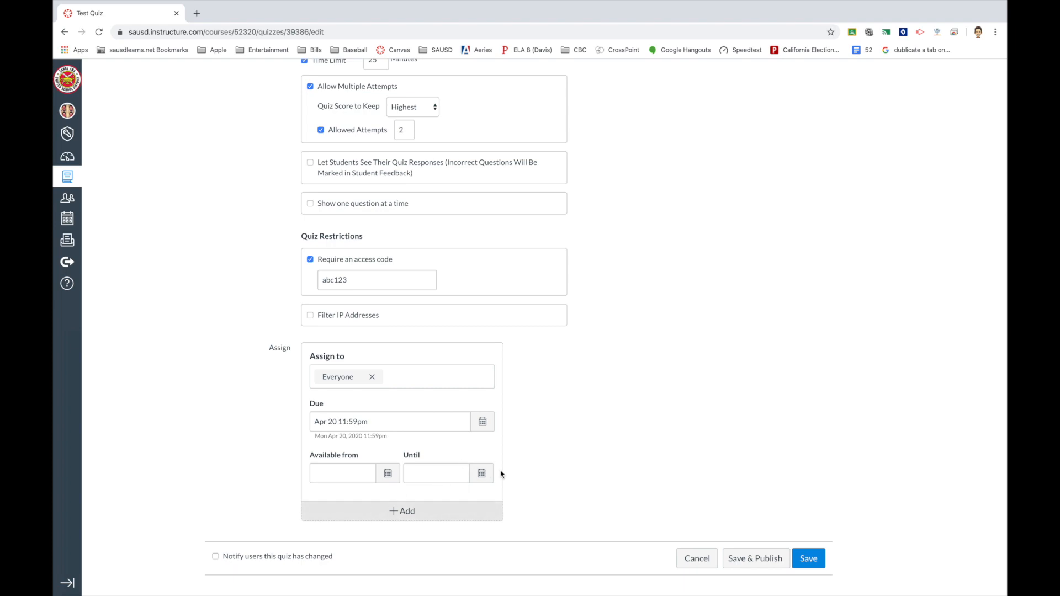
scroll(658, 407, "up", 20)
scroll(657, 407, "down", 20)
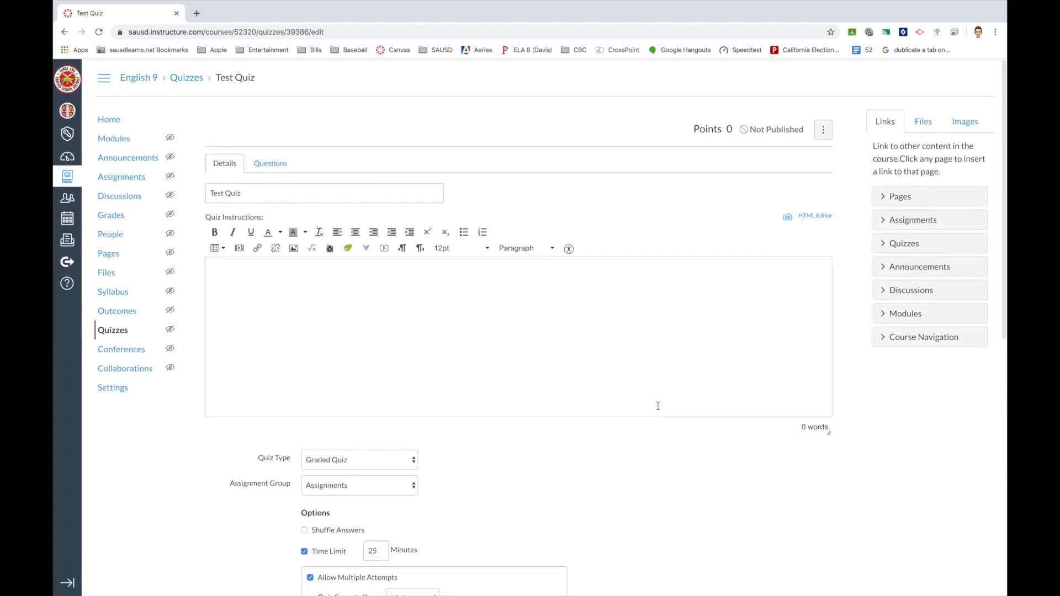
Save the Test Quiz, check its due date in Modules, and reopen its summary.
left_click(806, 559)
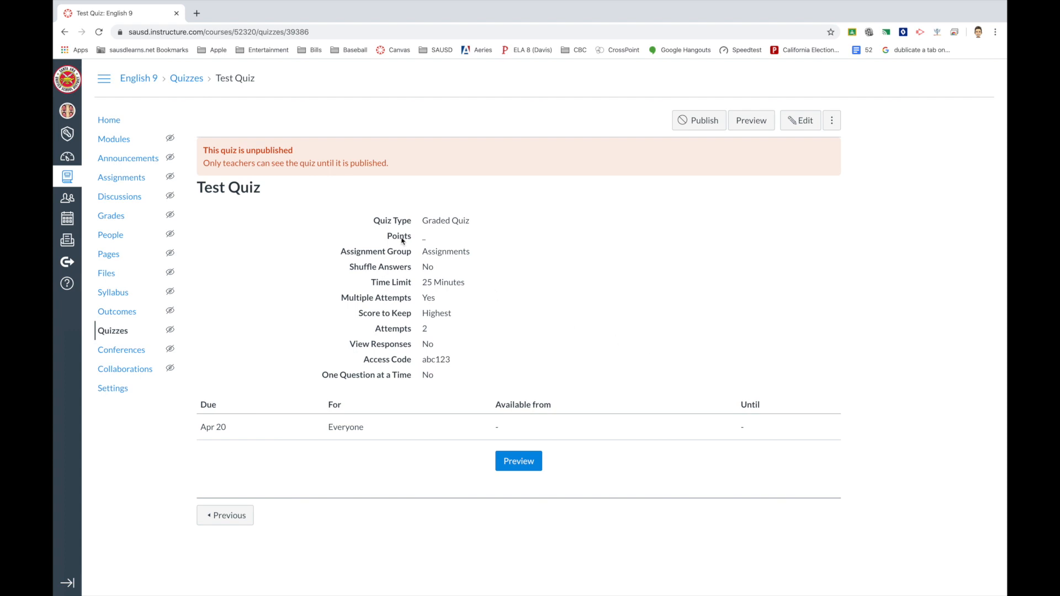
left_click(114, 138)
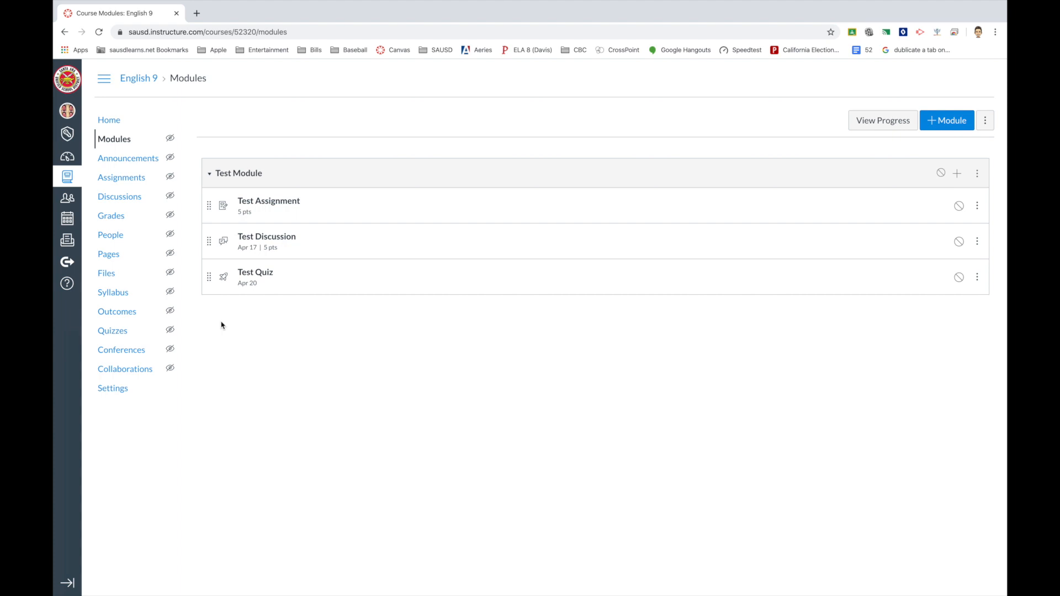
left_click(253, 276)
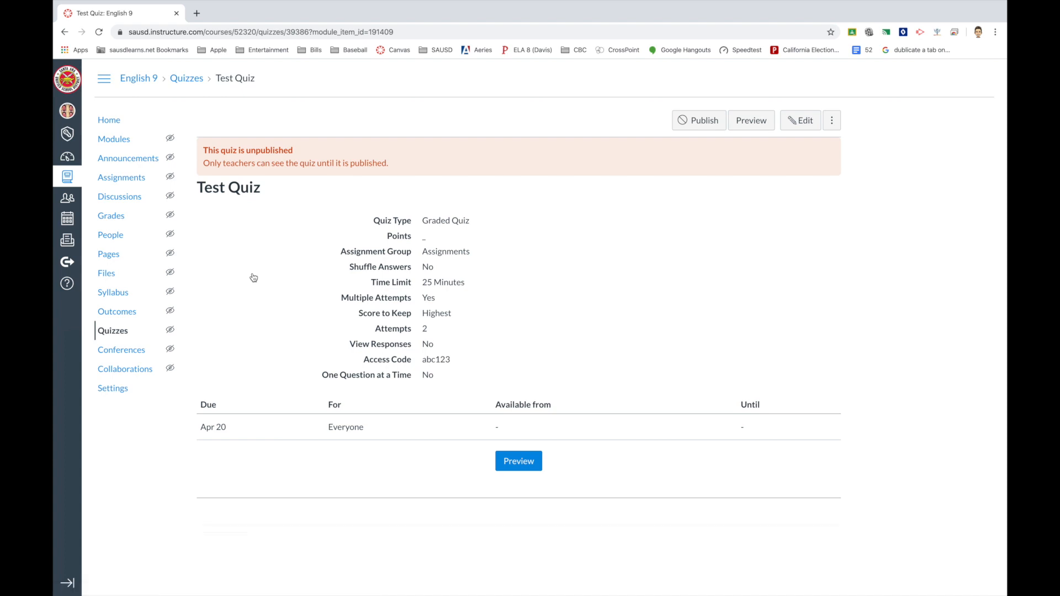